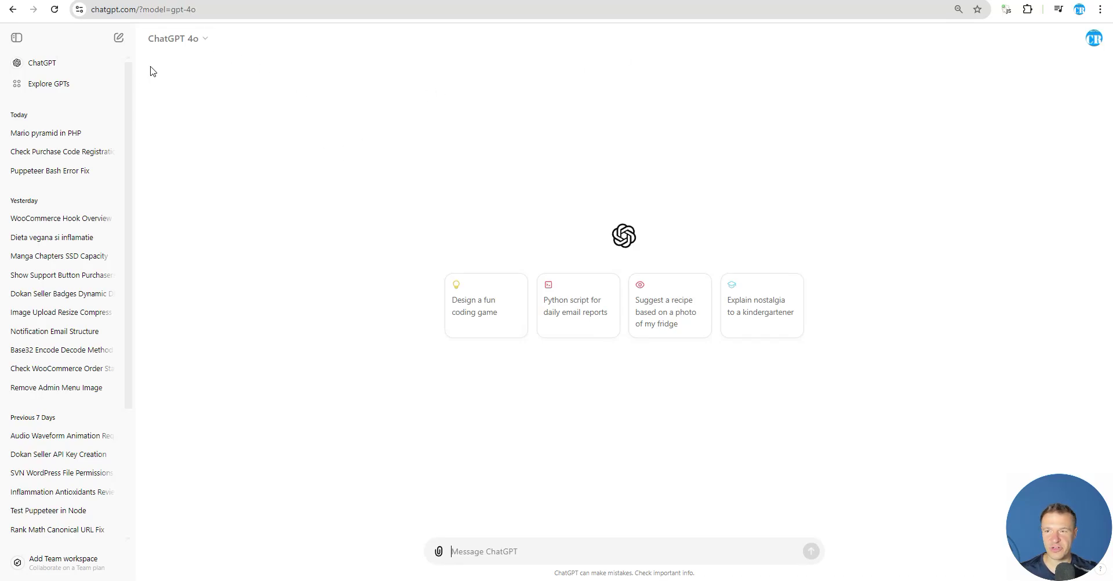
Pick 'GPT-4o with canvas' in the model selector and recheck that it stays selected.
click(176, 44)
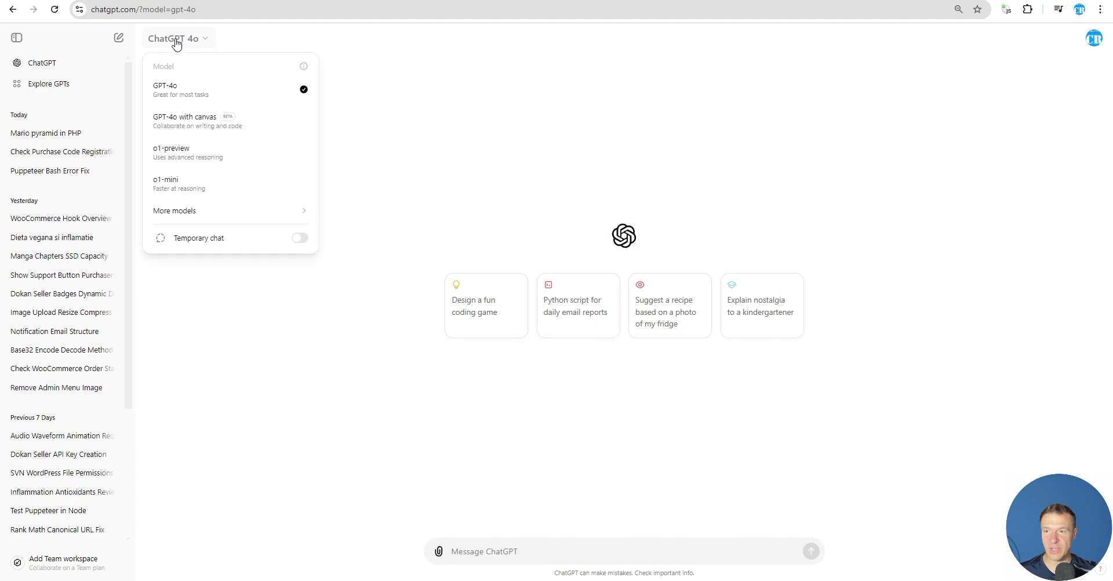
click(201, 122)
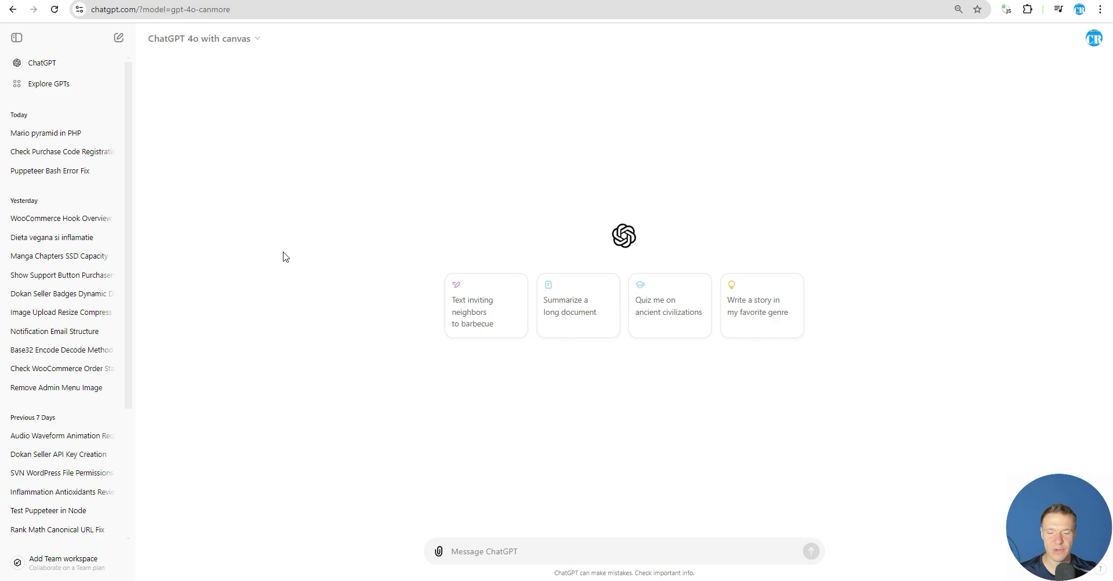
click(455, 538)
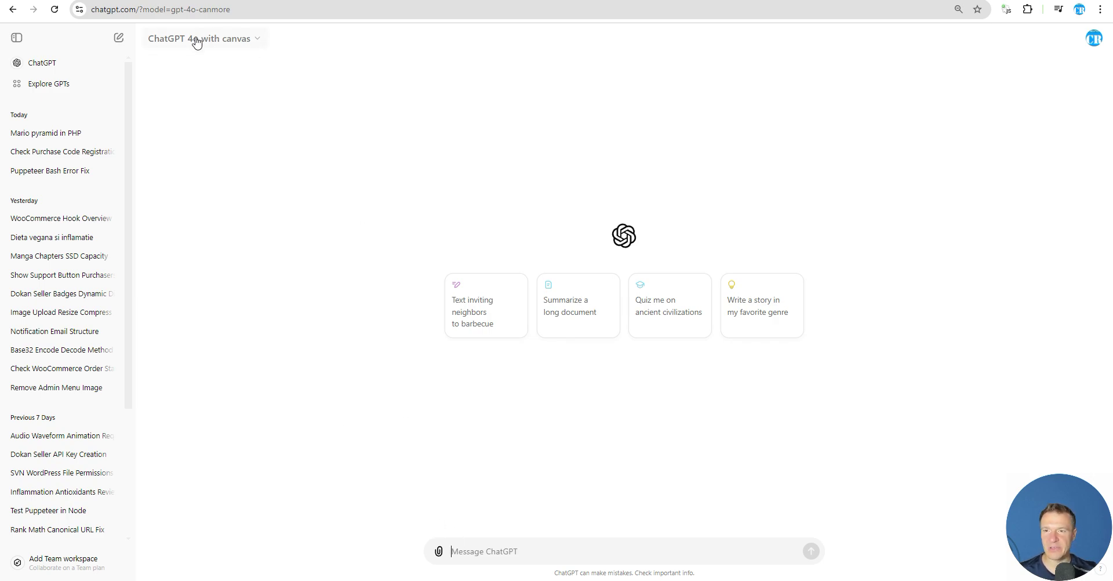
click(165, 42)
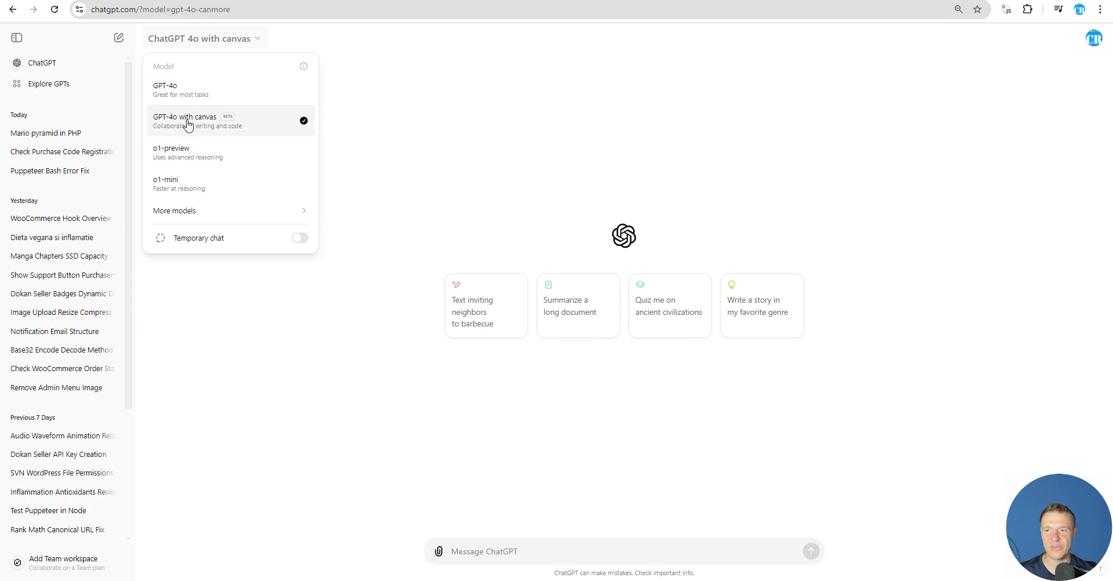
click(188, 125)
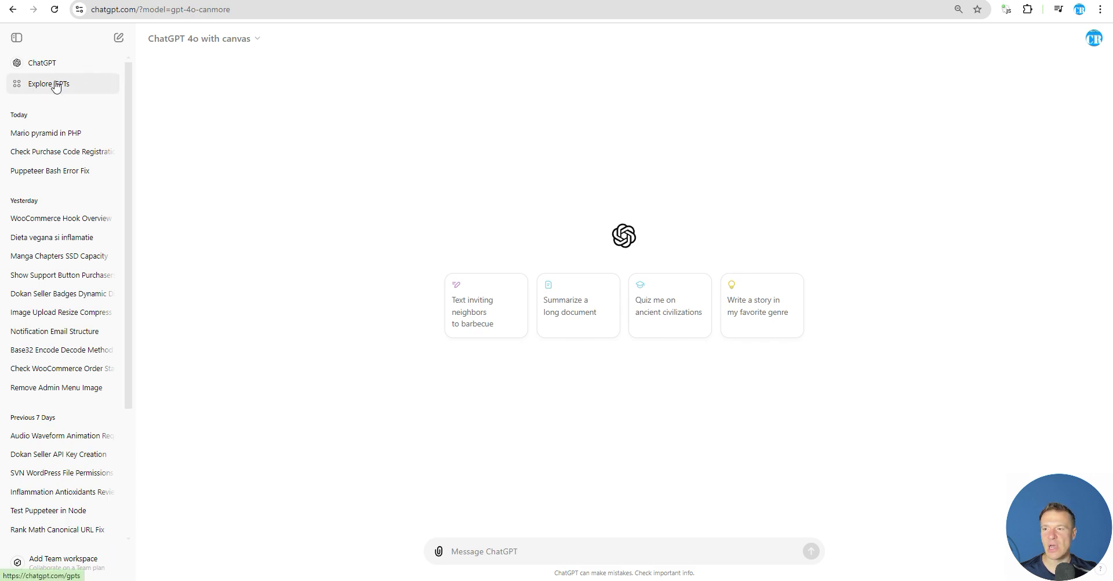
click(204, 41)
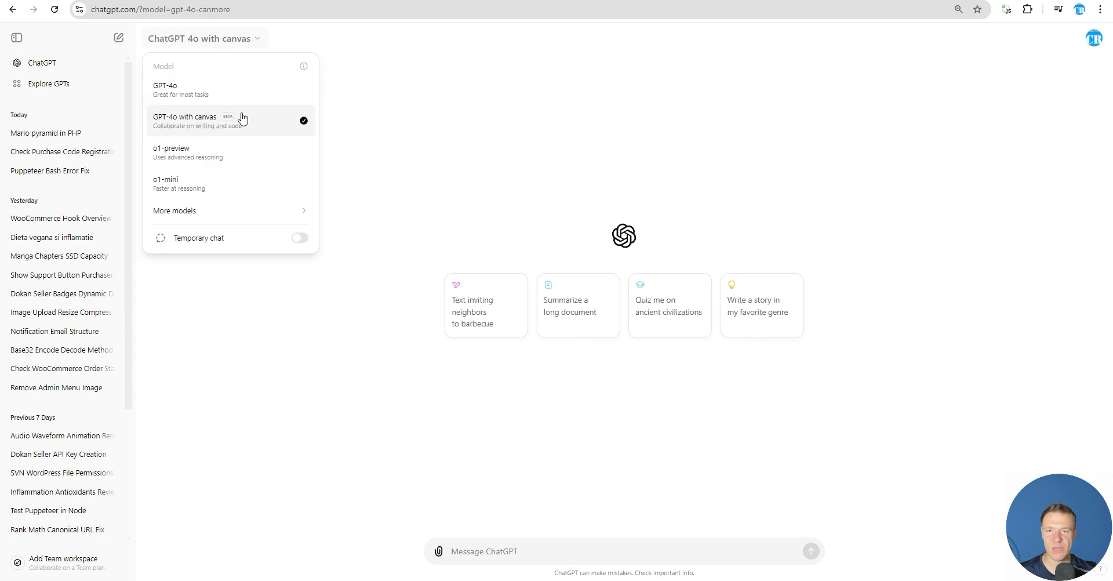
click(200, 128)
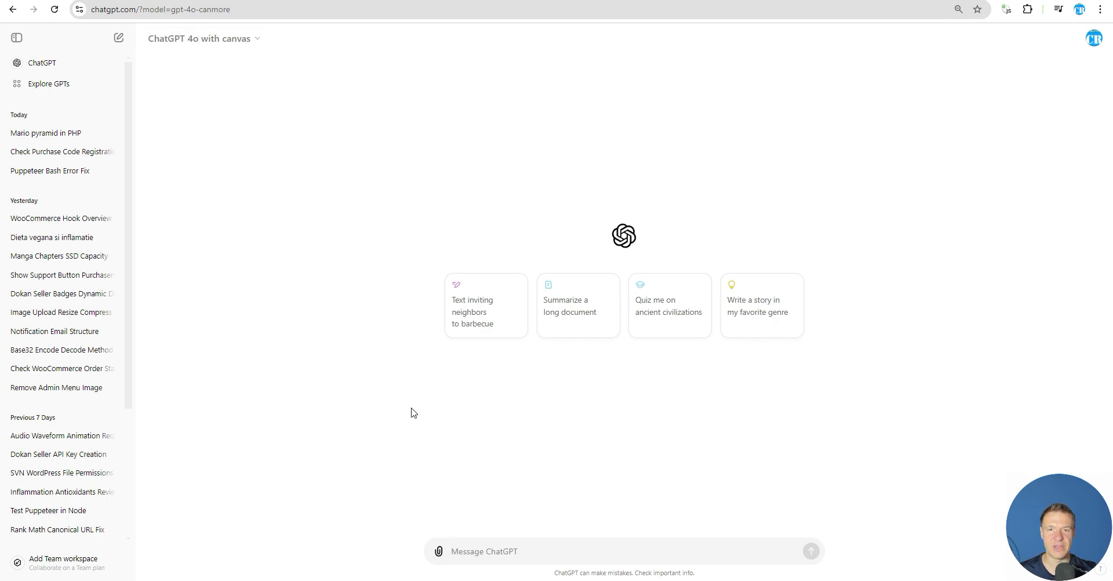
Send 'Write me a PHP code to play tetris' and scroll through the generated Tetris Php Js code.
text(Write me a )
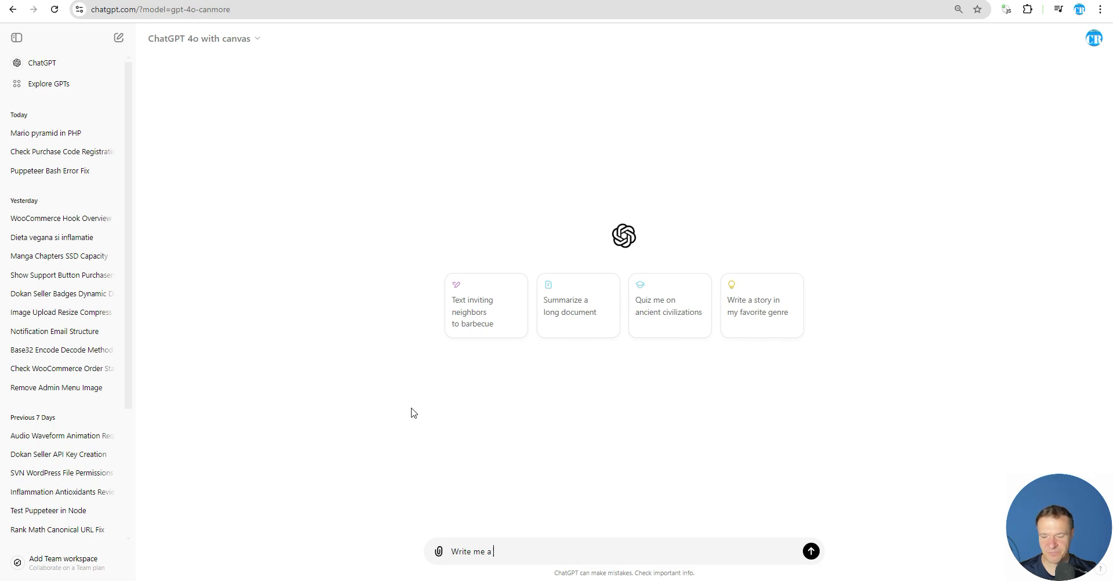
text(PHP code)
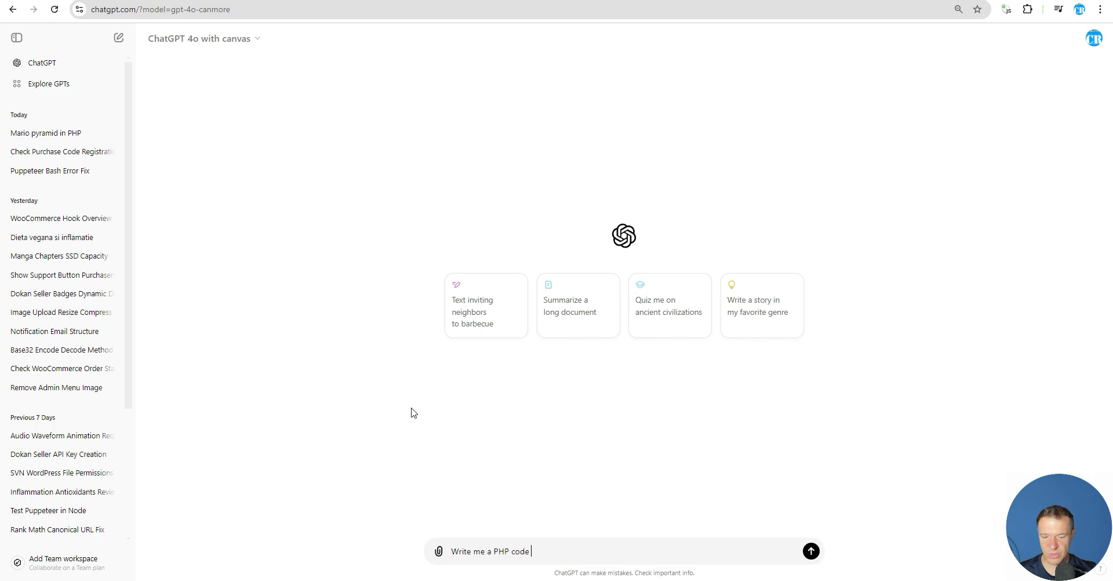
text(to play tetris)
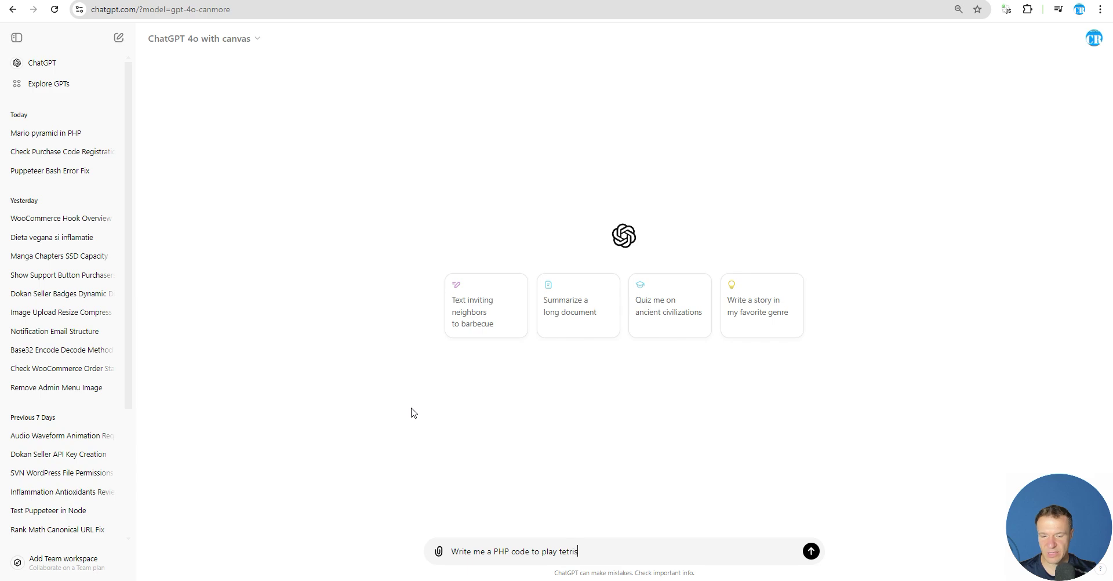
key(Return)
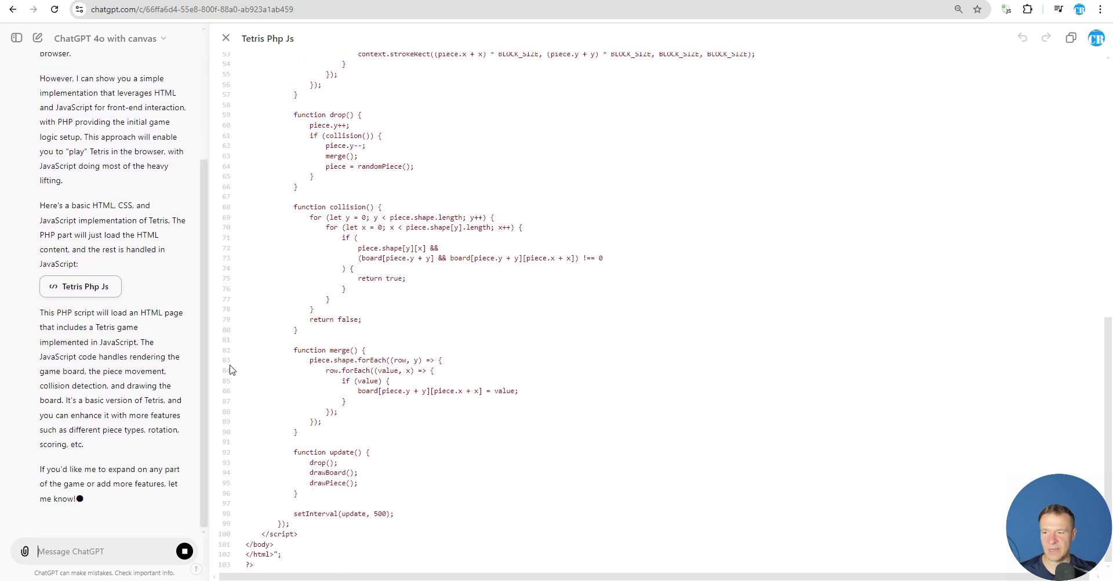
scroll(299, 133, down, 8)
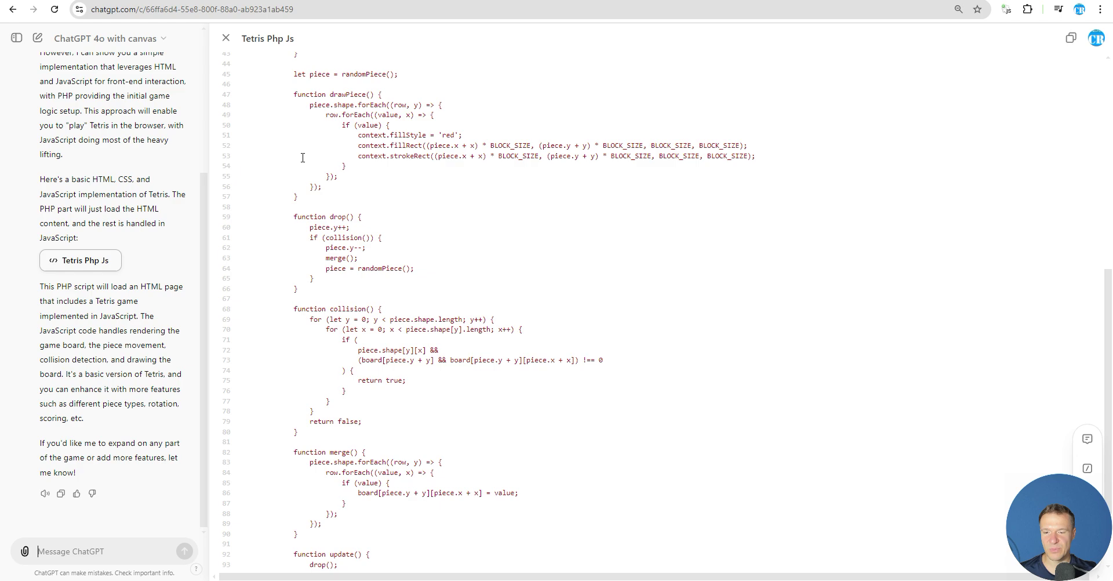
scroll(302, 166, down, 2)
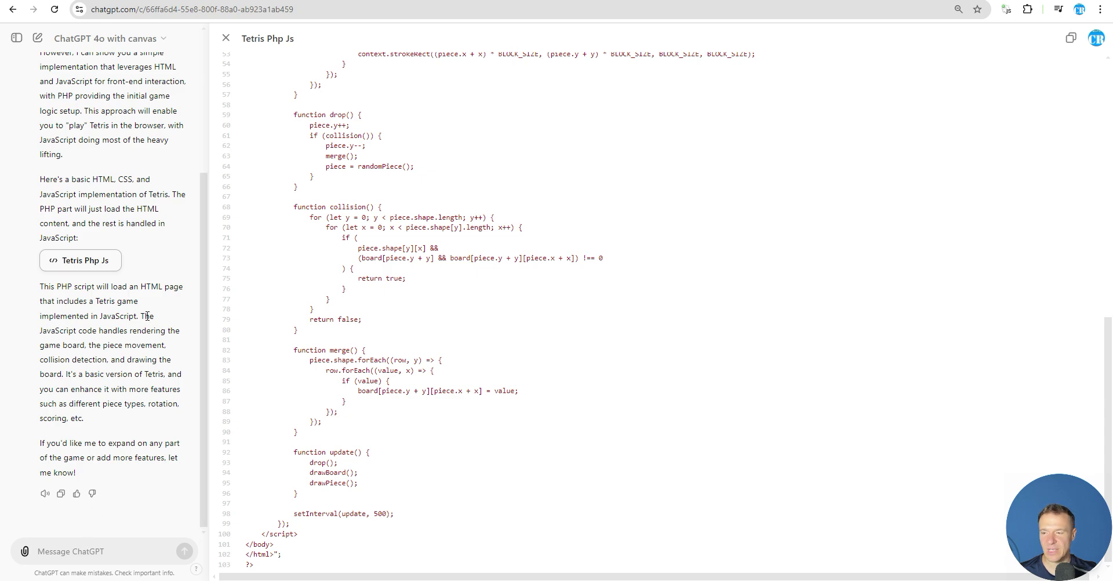
Send 'I need the bricks to have multiple different colors' and review the recoloured canvas code.
text(bri)
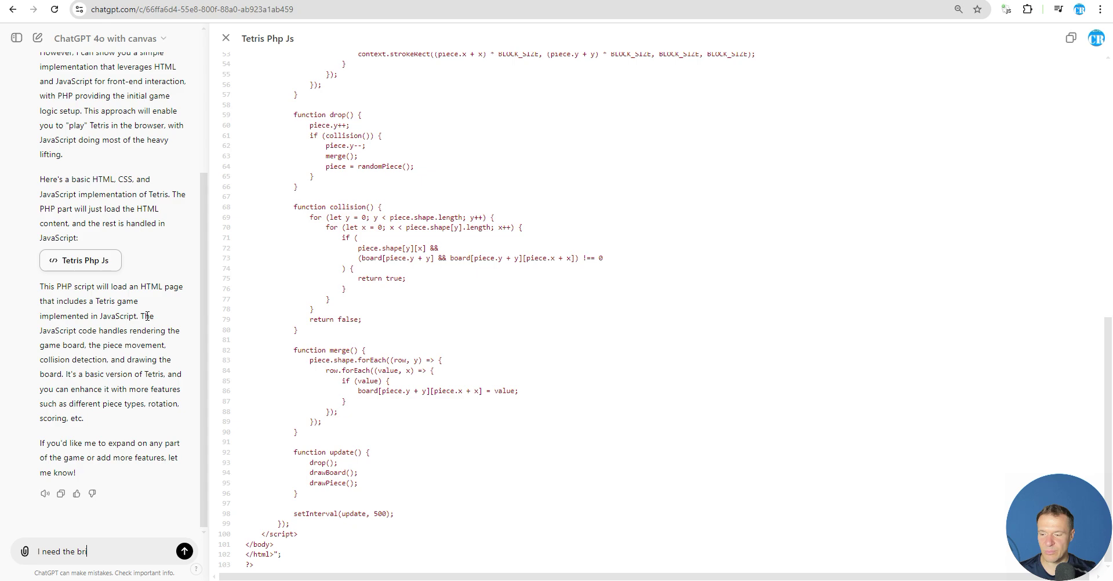
text(cks to have multiple di)
text(fferent colors)
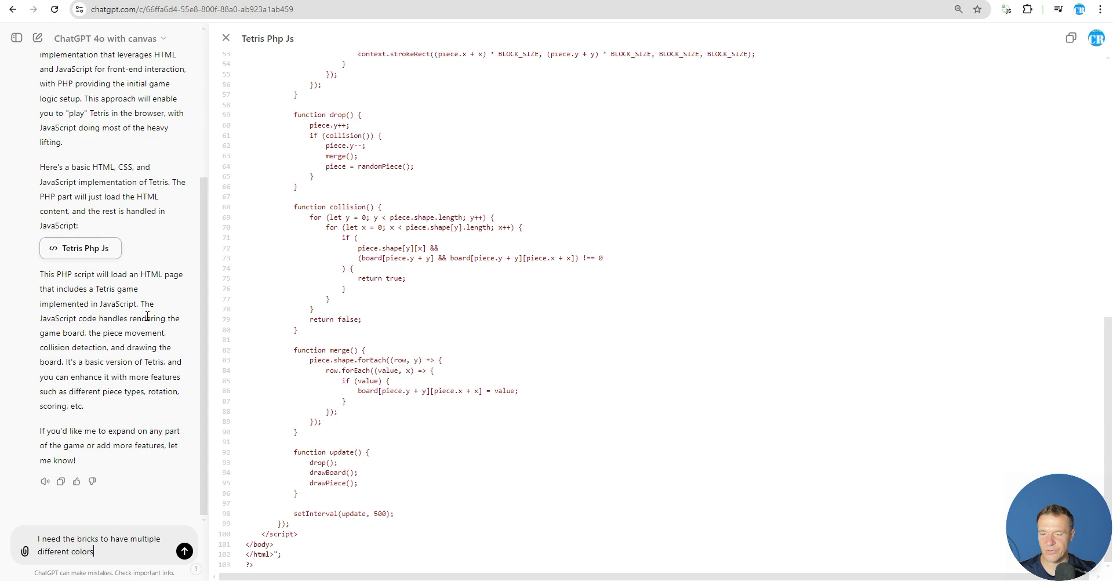
key(Return)
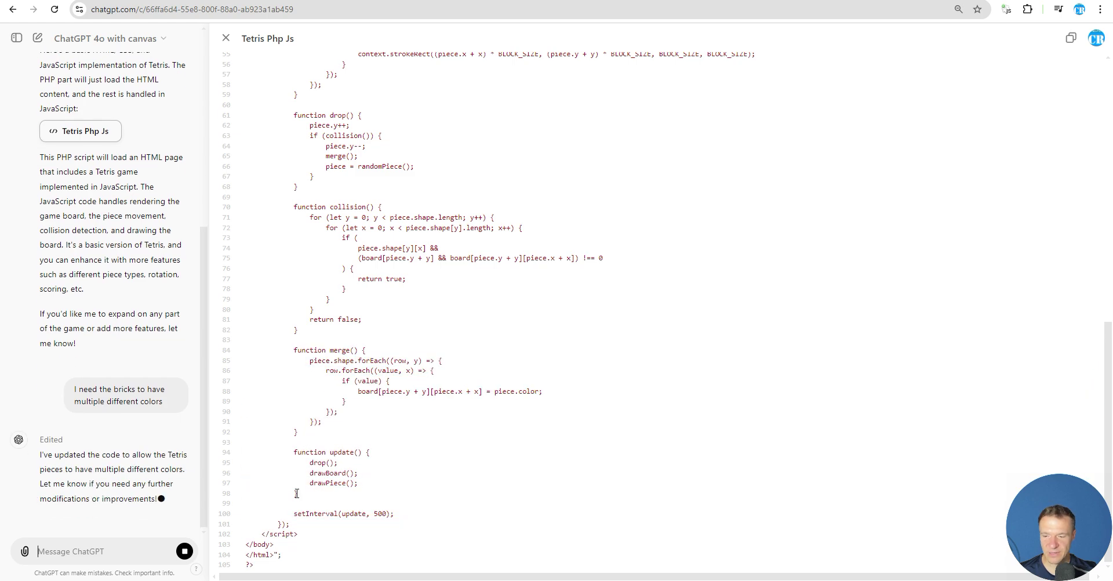
scroll(373, 402, up, 8)
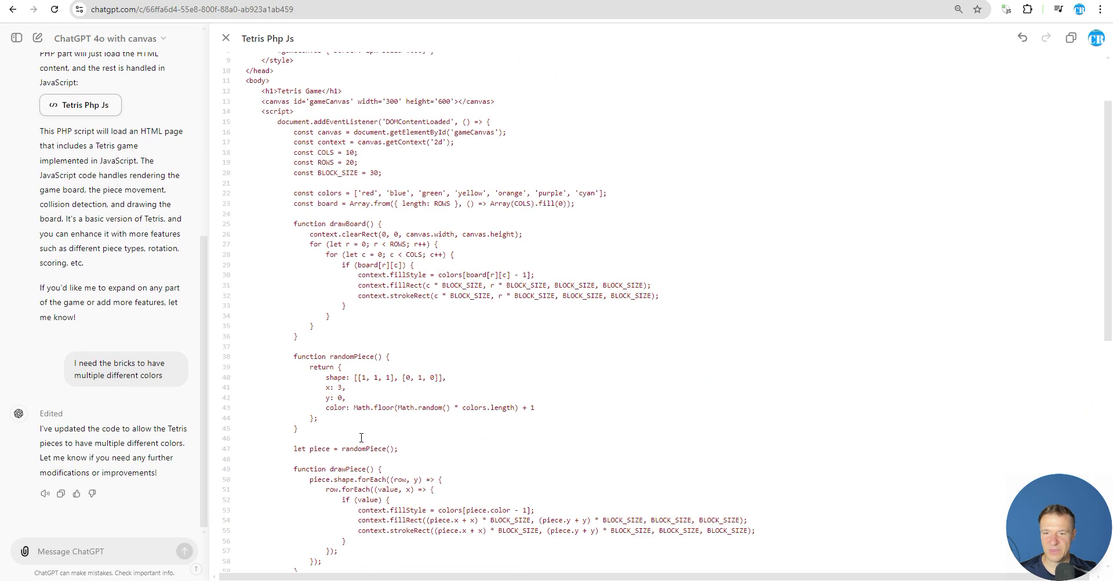
scroll(317, 417, up, 2)
scroll(304, 358, down, 10)
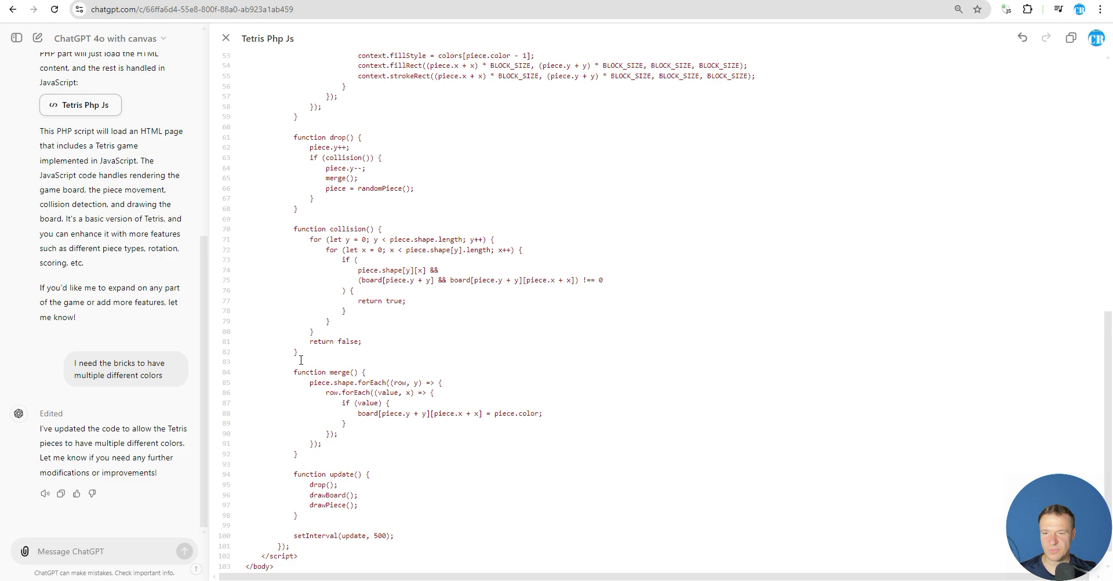
scroll(319, 434, up, 6)
scroll(329, 496, up, 5)
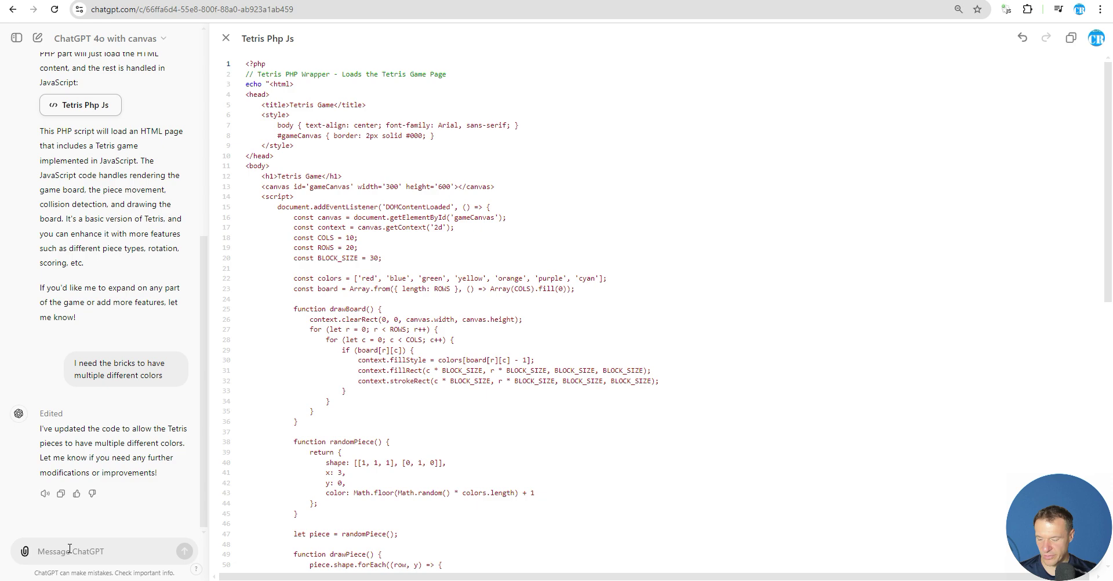
Send 'add also some unusual shapes to tetris' and scroll the edited canvas code.
text(add also some )
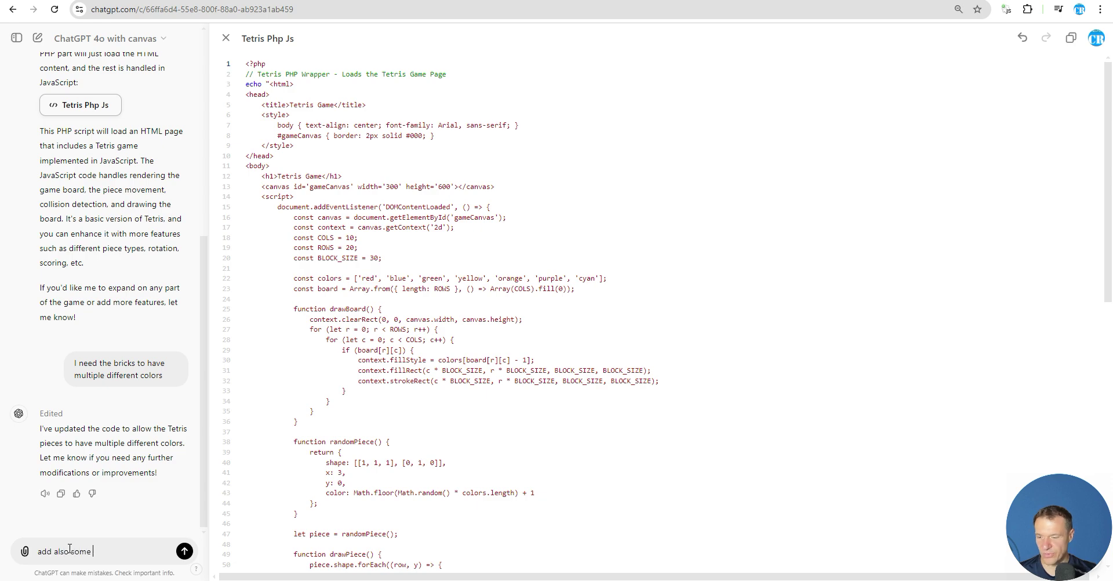
text(unusual)
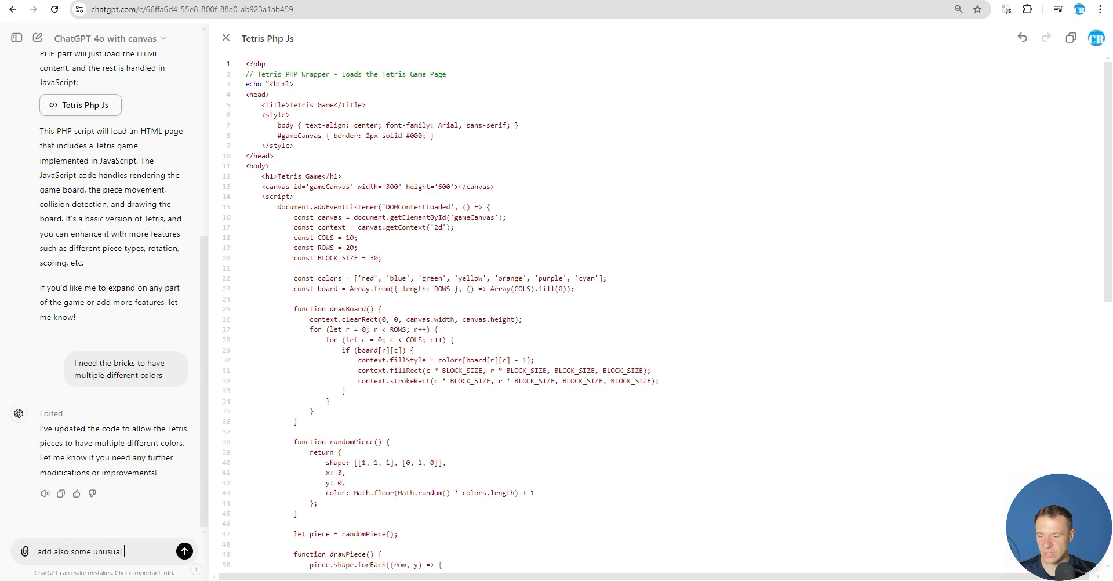
text(shapes to)
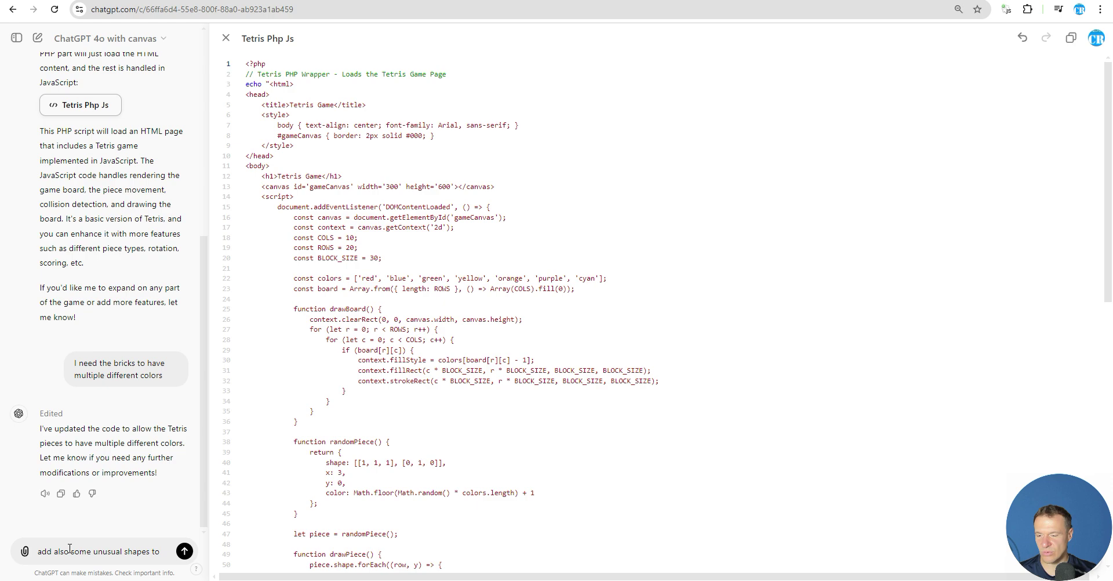
text(tris)
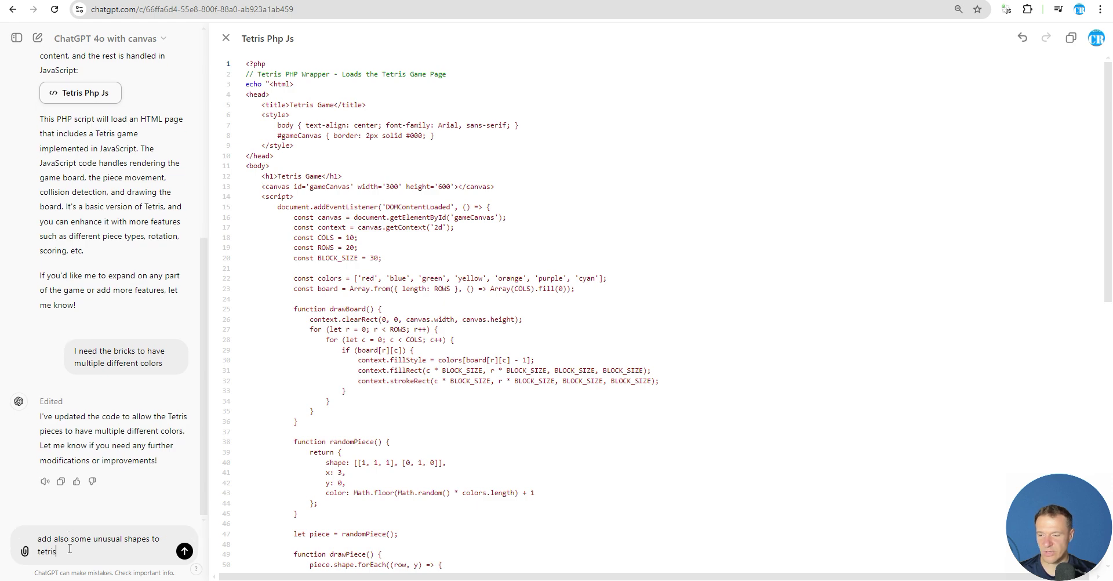
key(Return)
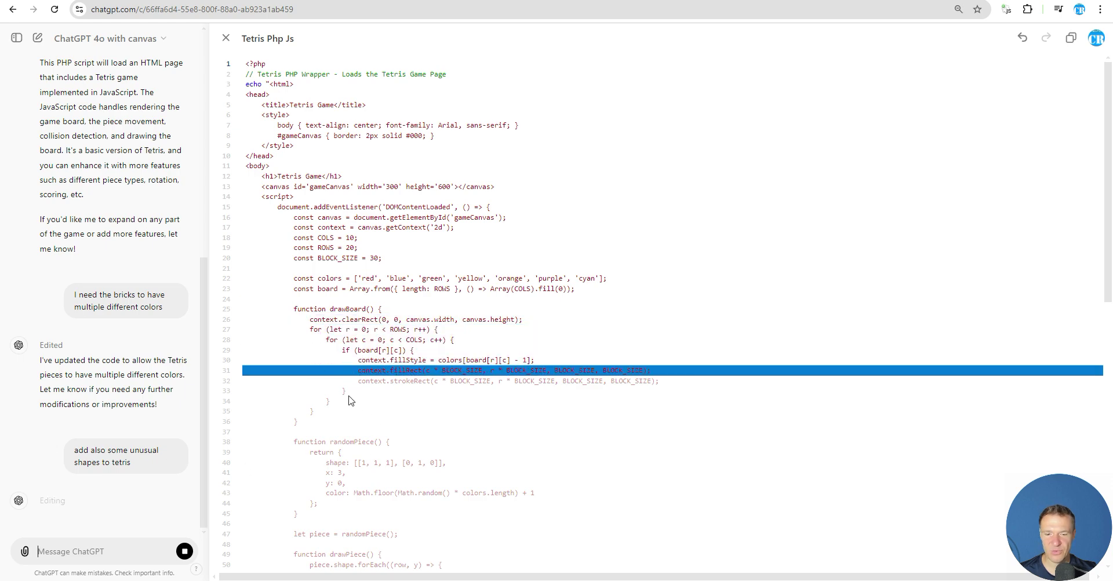
scroll(353, 359, down, 3)
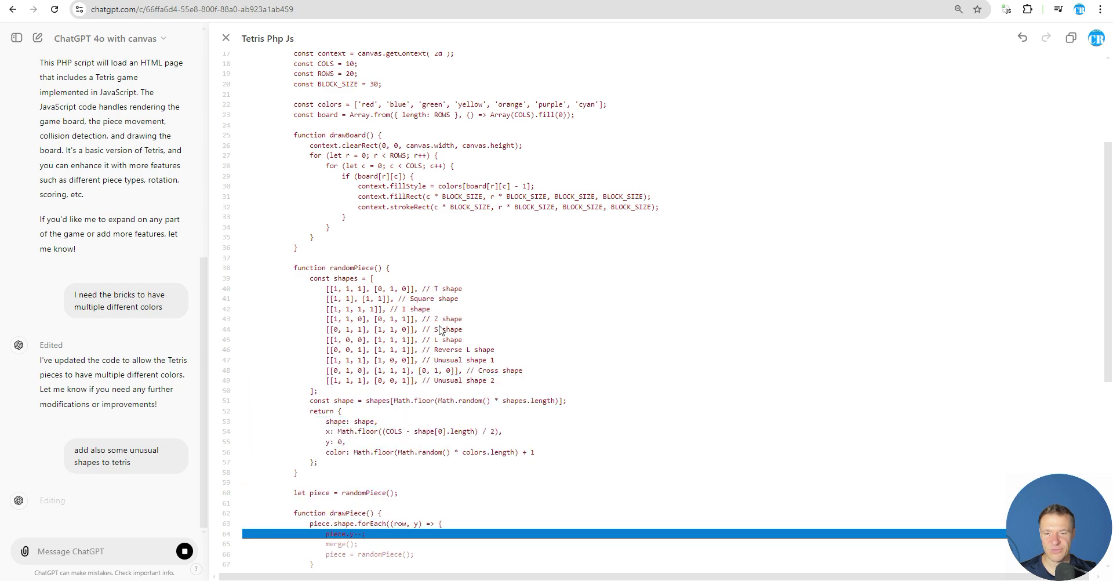
Select the 'Unusual shape 2' comment on line 49 in the canvas code.
mouse_move(439, 291)
mouse_down()
mouse_move(476, 292)
mouse_move(451, 304)
mouse_move(494, 304)
mouse_up()
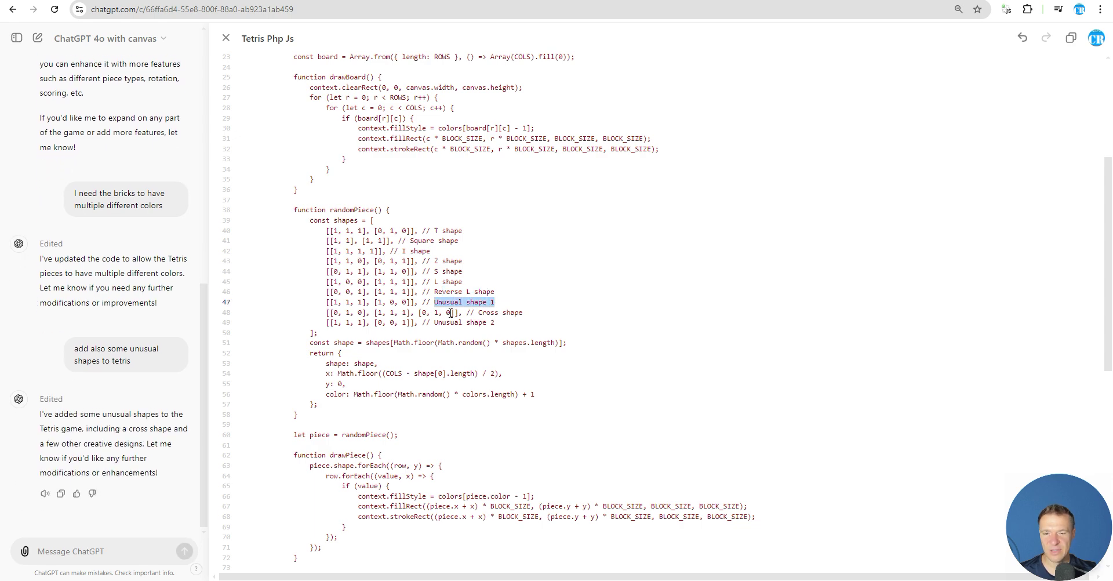
drag(434, 322, 495, 324)
click(391, 353)
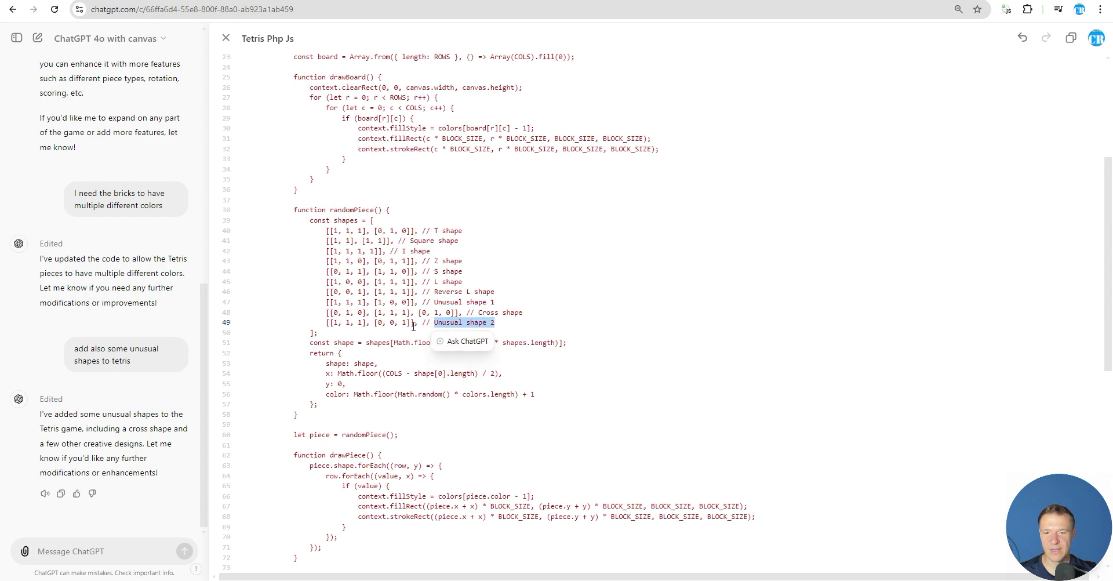
Ask ChatGPT 'explain how this will look' about the selected line-49 Unusual shape 2 comment.
drag(422, 323, 495, 322)
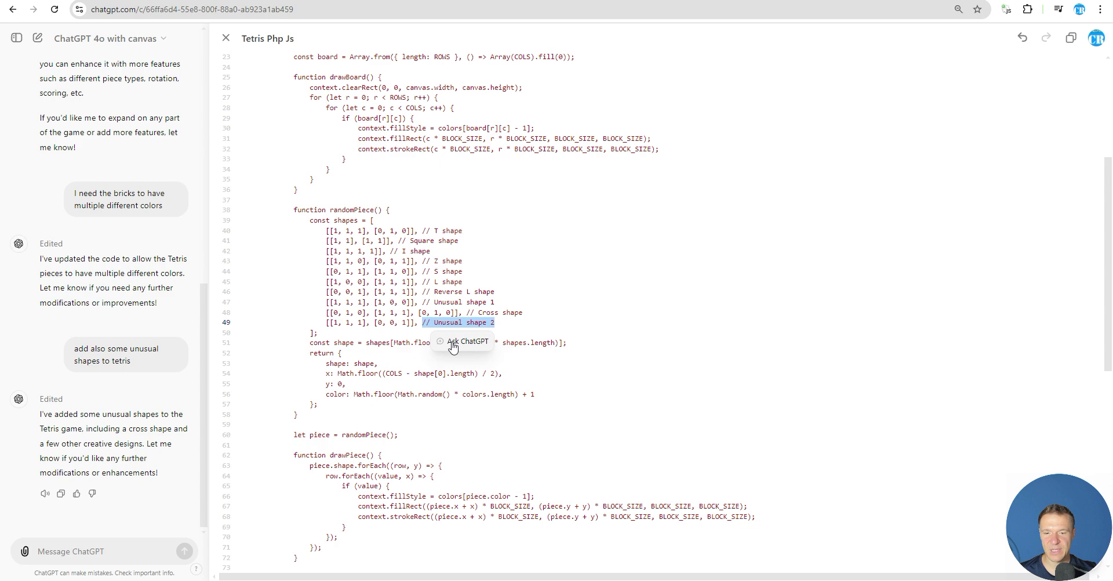
click(453, 342)
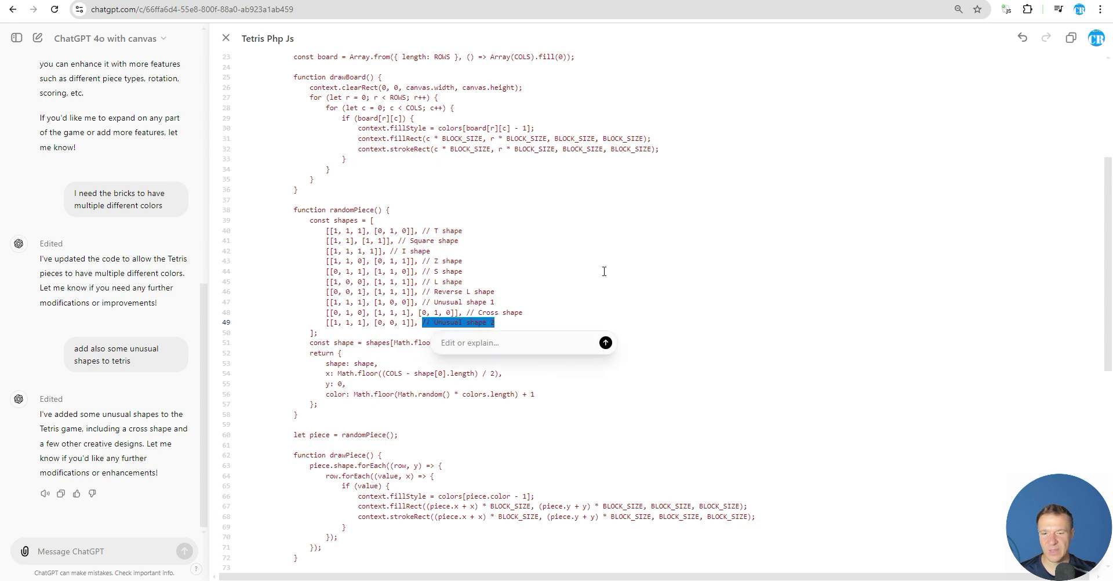
text(explain how thi)
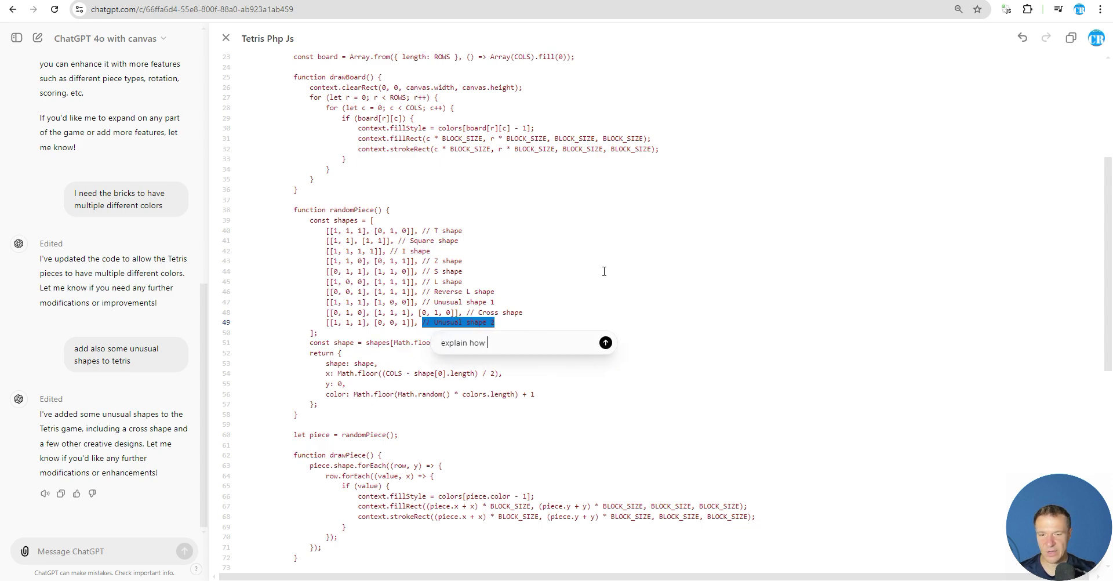
text(s will l)
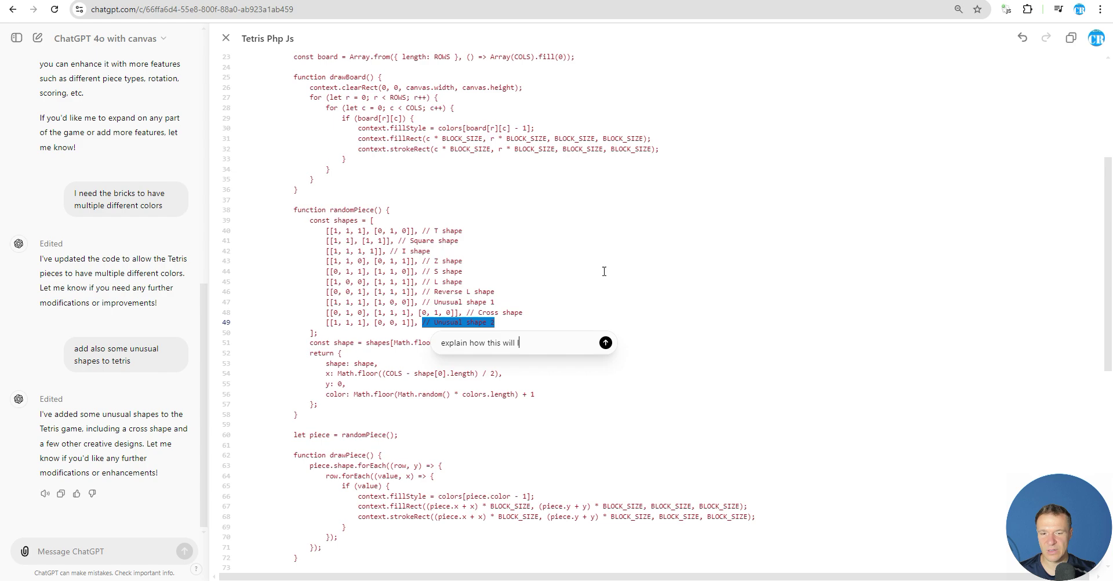
text(ook)
key(Return)
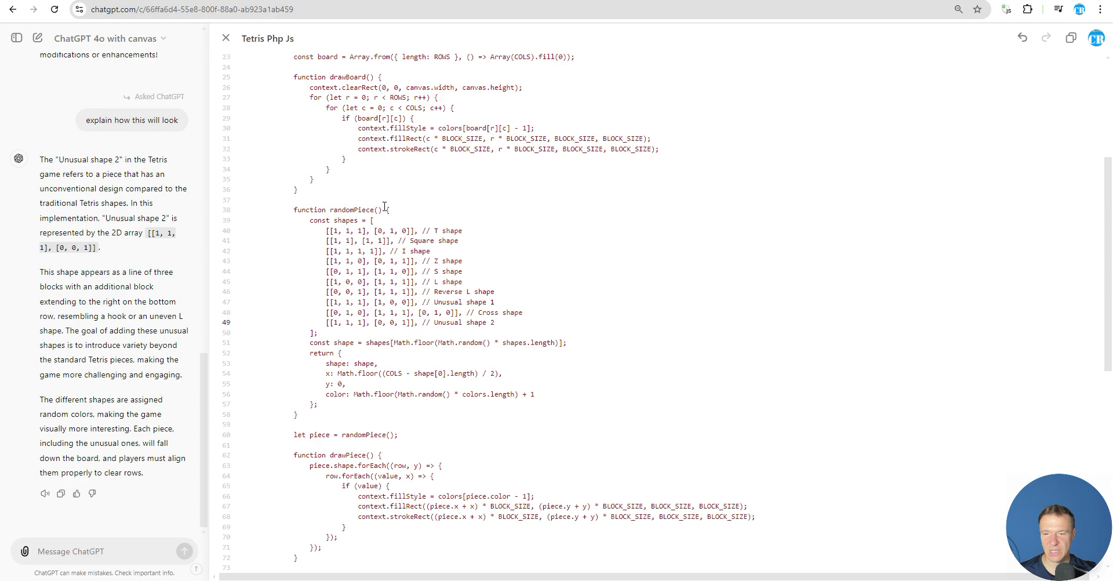
Review the Tetris Php Js canvas code and copy all of it with the Copy icon.
scroll(422, 333, down, 3)
scroll(363, 354, down, 5)
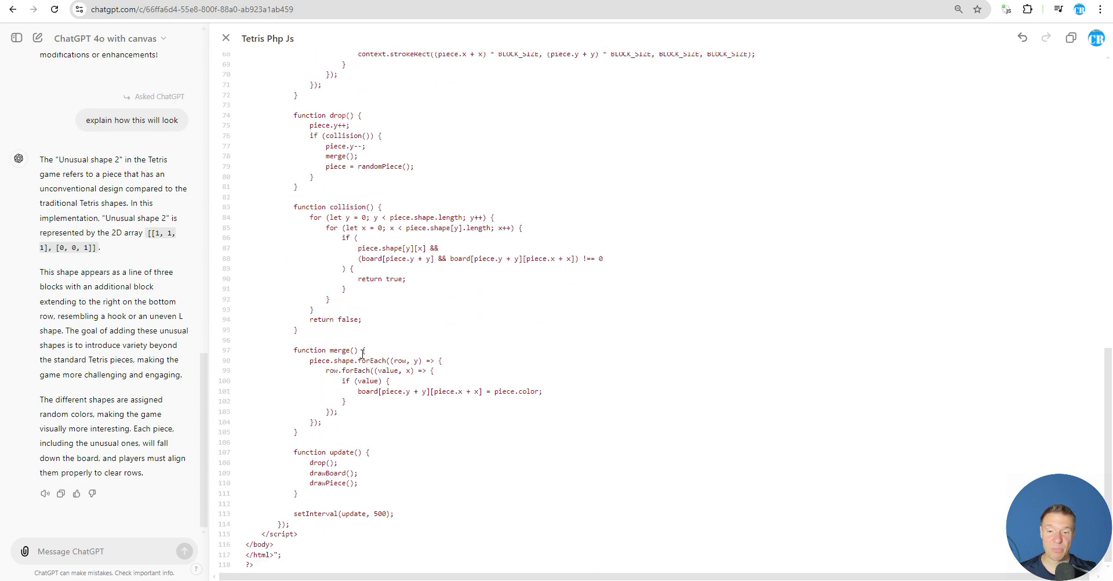
scroll(363, 353, up, 3)
scroll(363, 354, up, 4)
scroll(361, 351, up, 5)
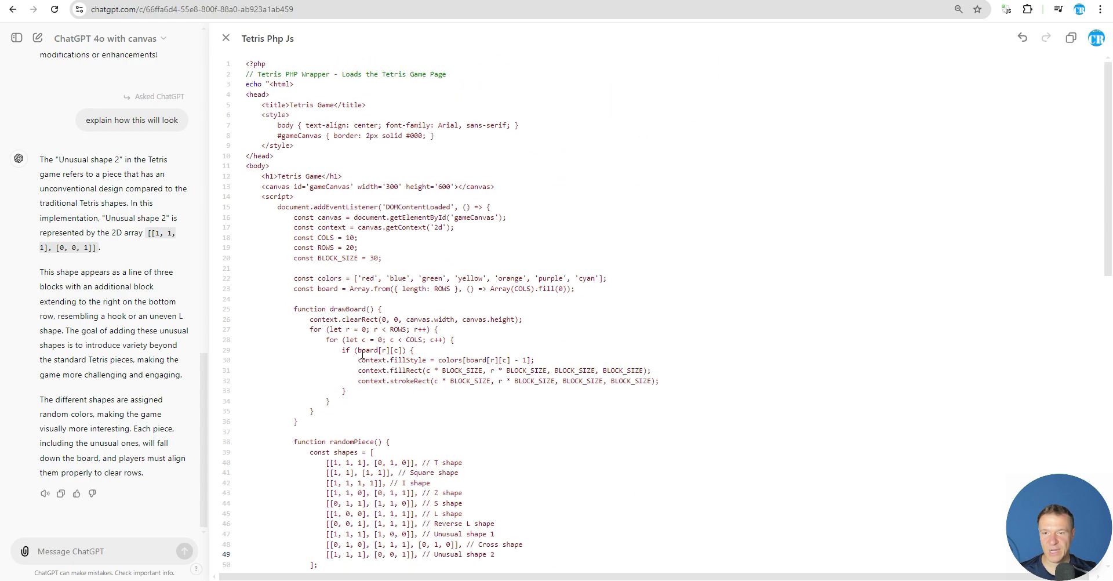
scroll(406, 232, down, 1)
scroll(574, 371, down, 6)
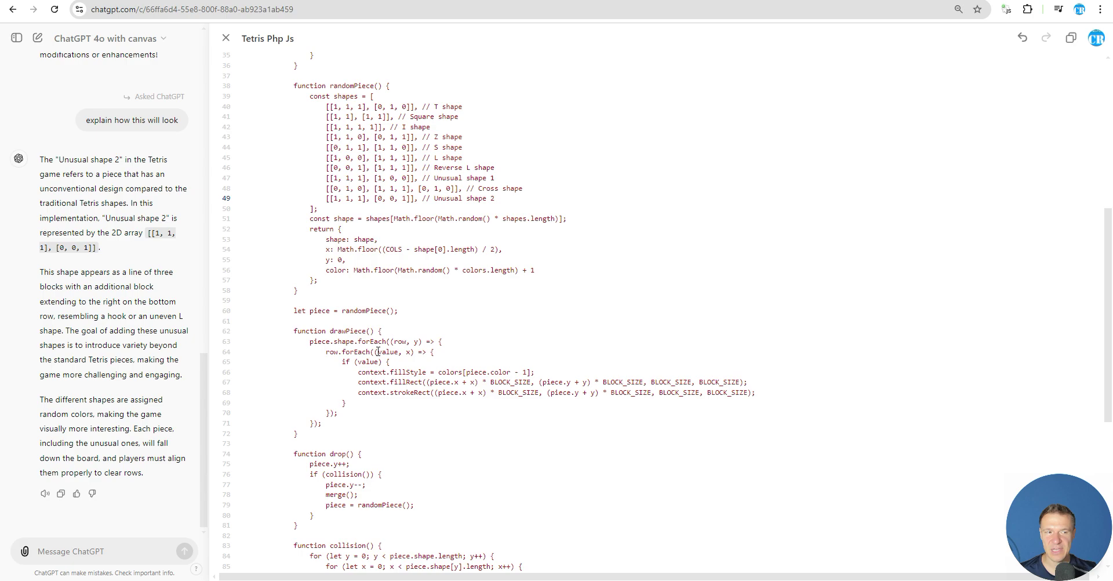
scroll(579, 389, down, 2)
scroll(574, 355, up, 7)
scroll(574, 355, up, 2)
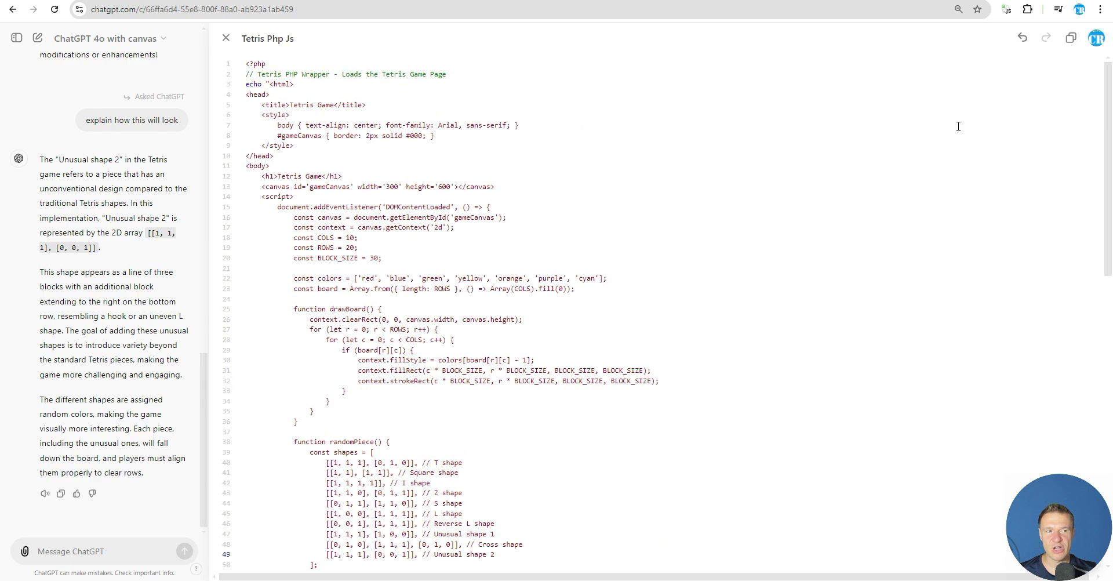
click(1071, 38)
Browse back through the chat, then switch to the openai.com/news browser tab.
scroll(341, 330, down, 5)
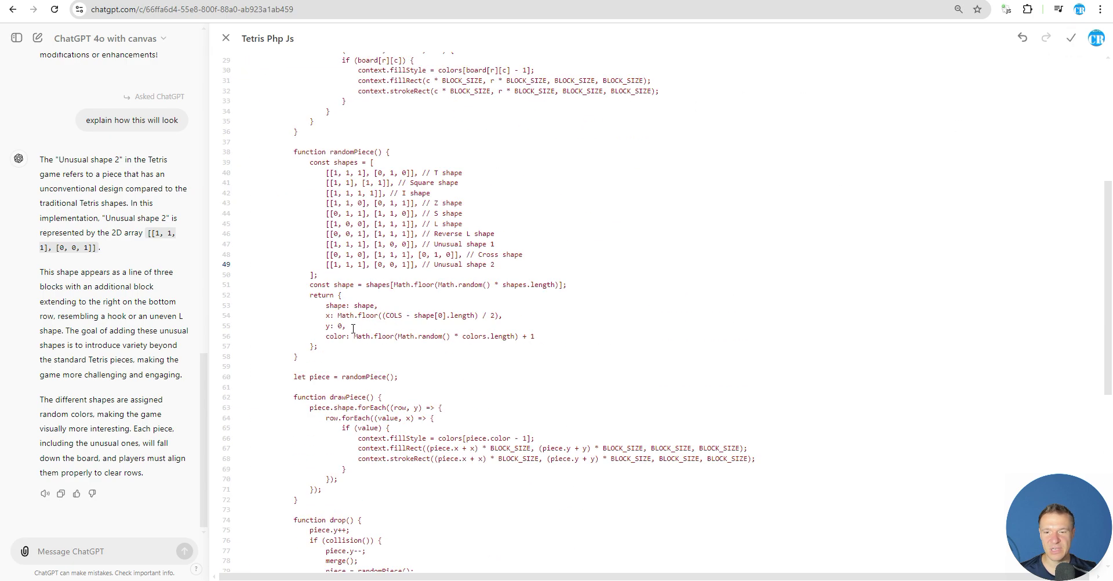
scroll(341, 330, down, 5)
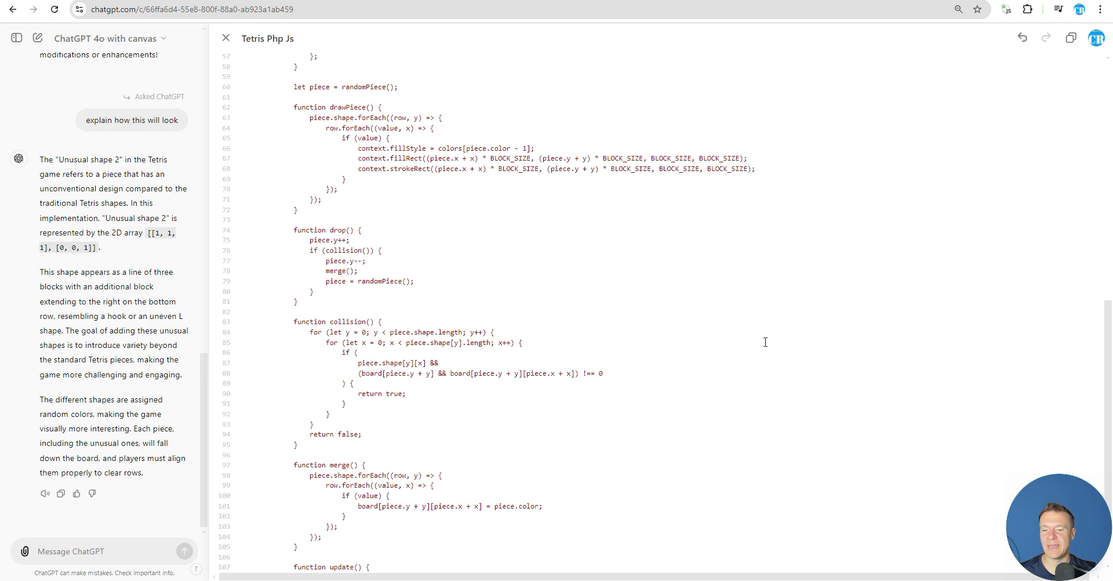
click(77, 549)
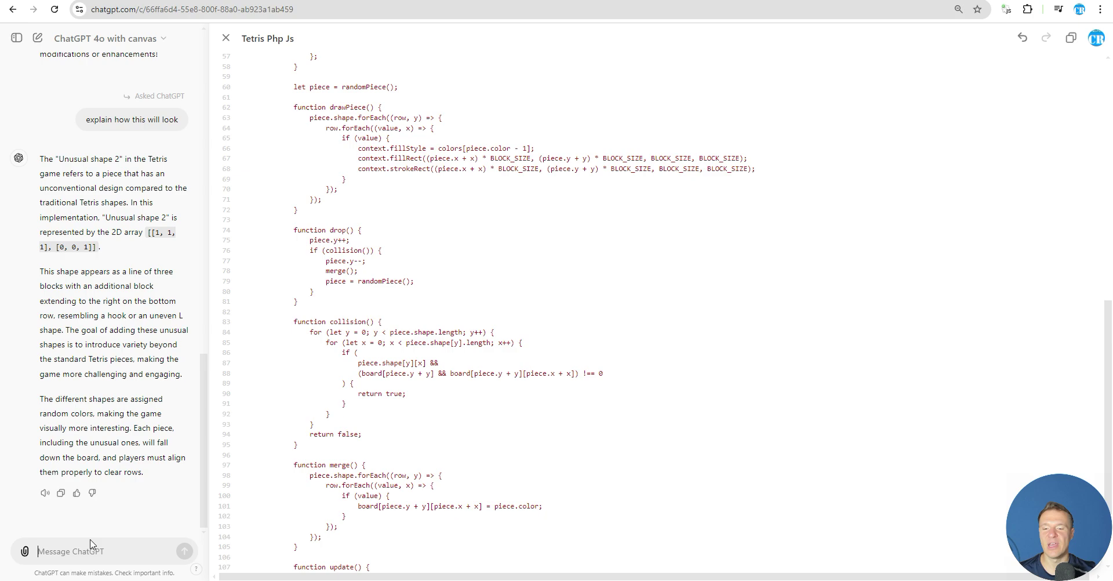
scroll(313, 295, up, 6)
scroll(318, 254, up, 4)
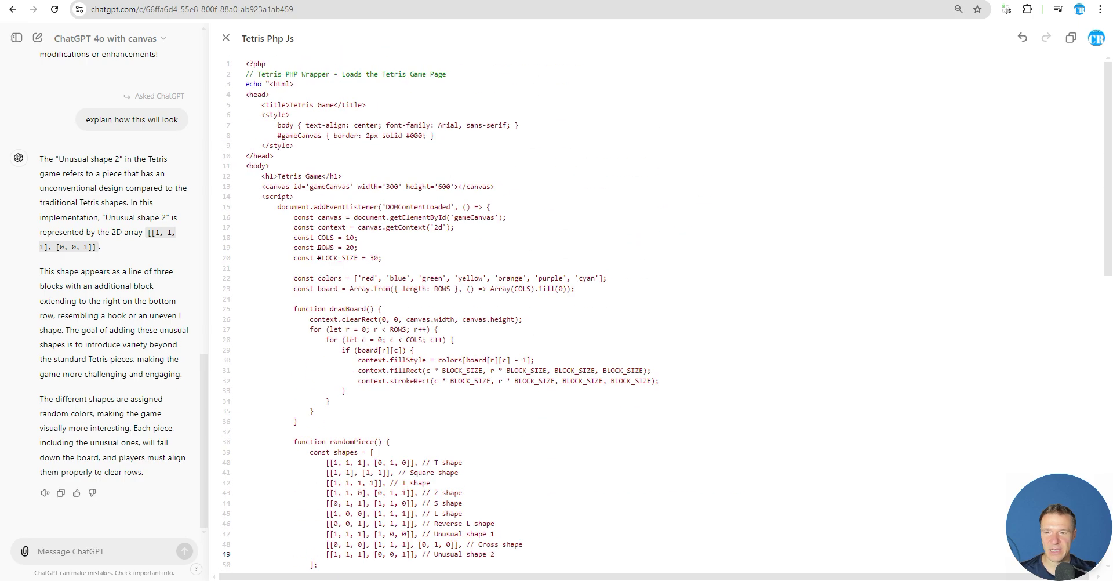
scroll(319, 253, down, 1)
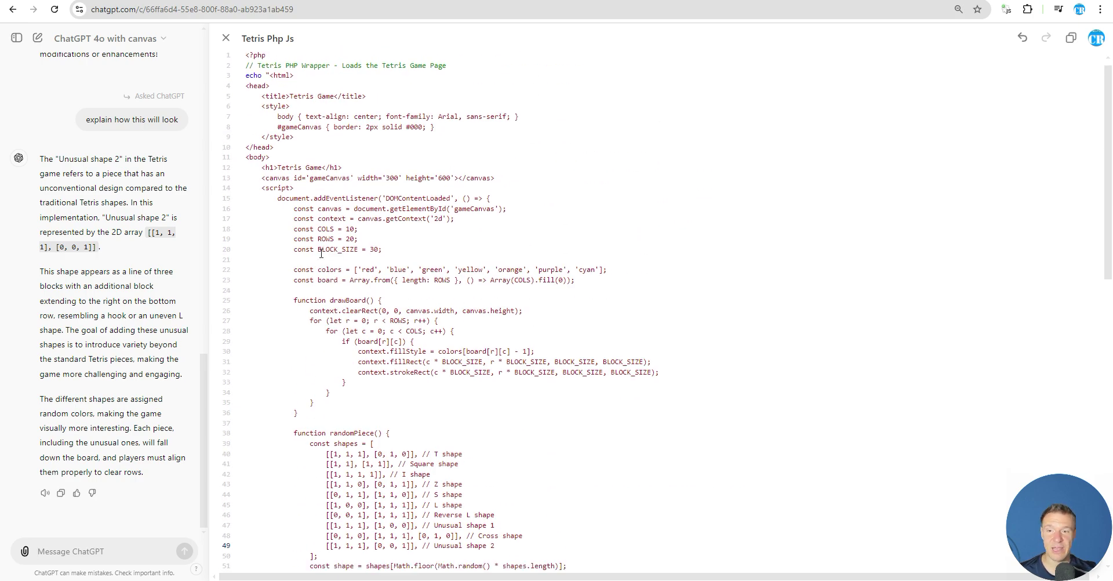
scroll(324, 250, down, 9)
scroll(332, 248, down, 2)
scroll(332, 248, up, 7)
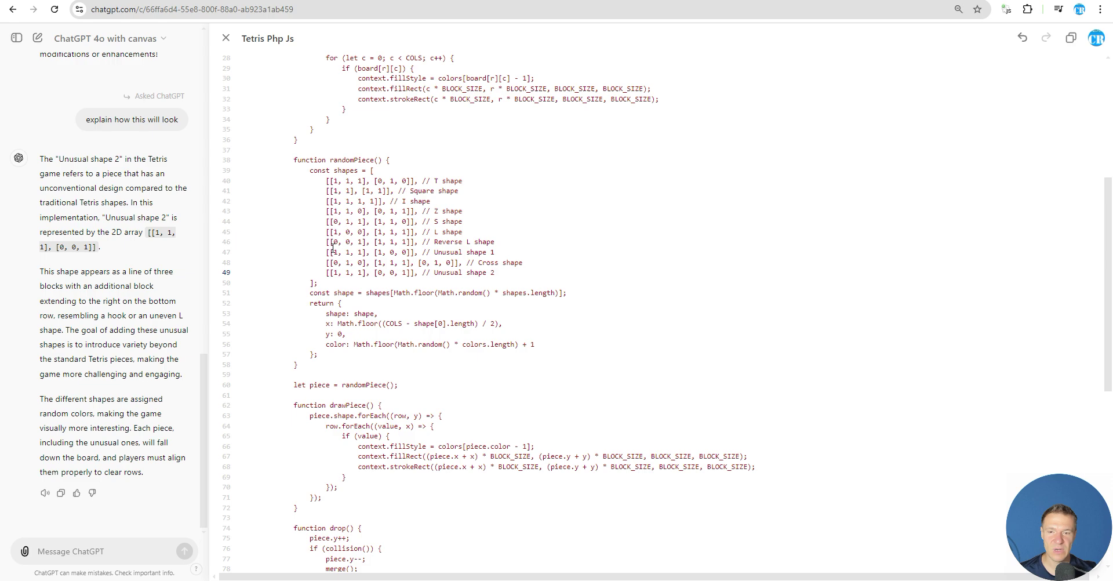
scroll(332, 248, up, 5)
scroll(333, 248, down, 5)
scroll(333, 248, down, 5)
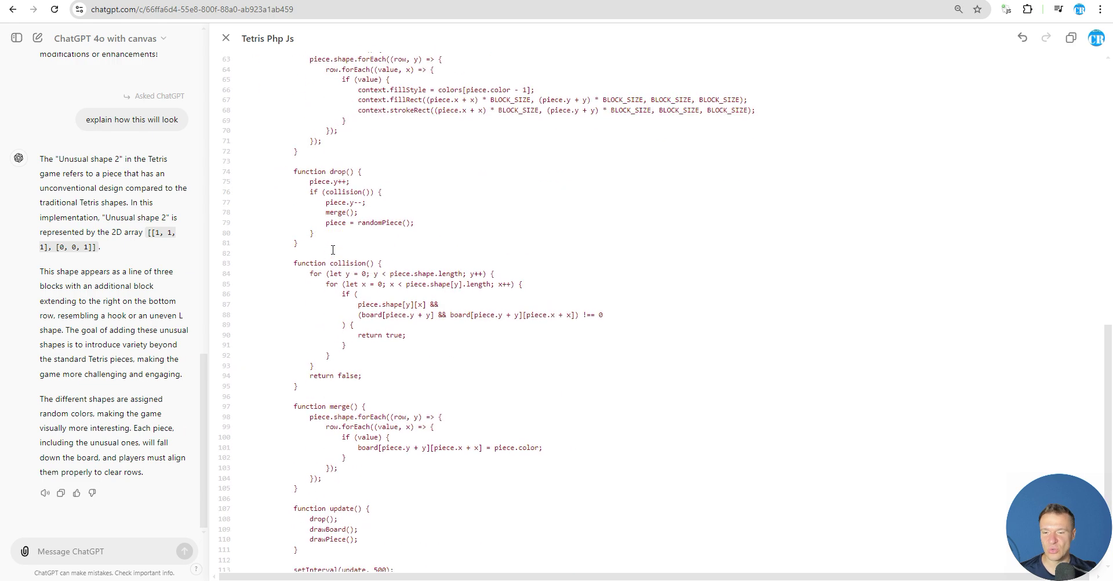
scroll(333, 248, down, 2)
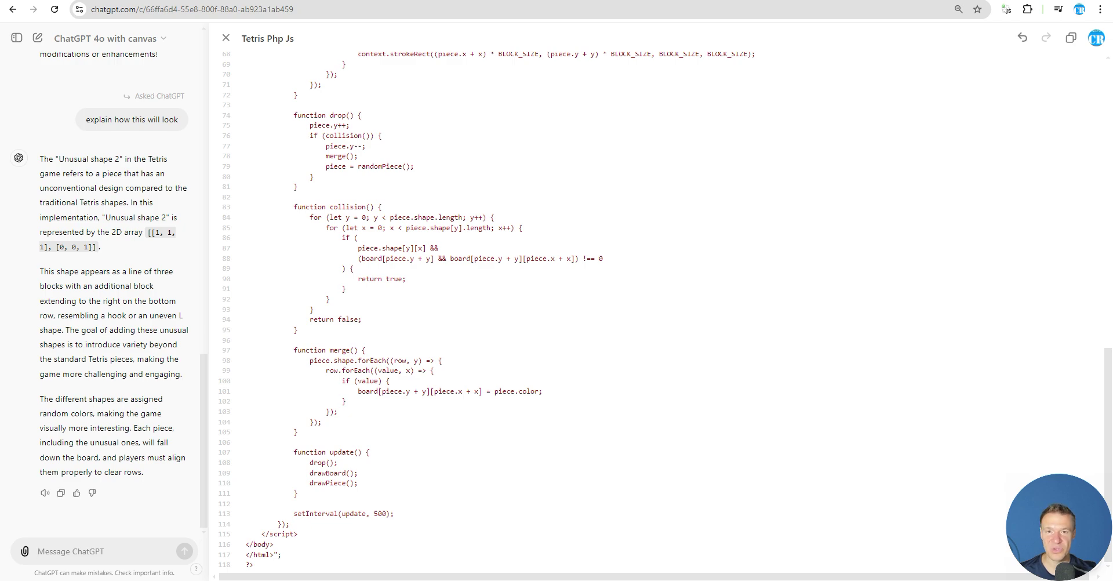
click(392, 2)
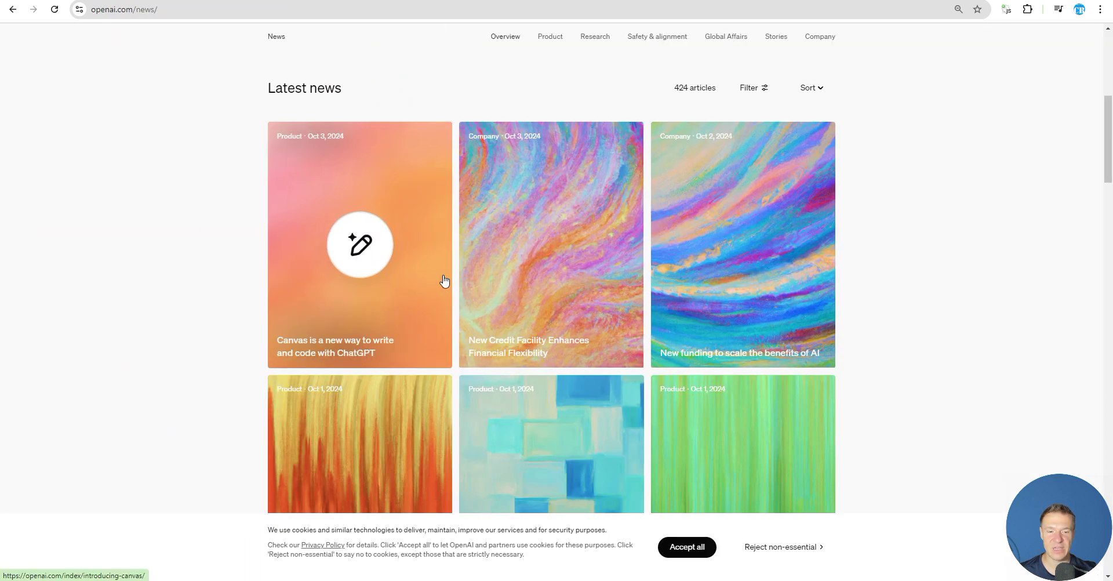
Scroll the OpenAI Latest news grid to browse the recent canvas and API articles.
scroll(449, 370, down, 4)
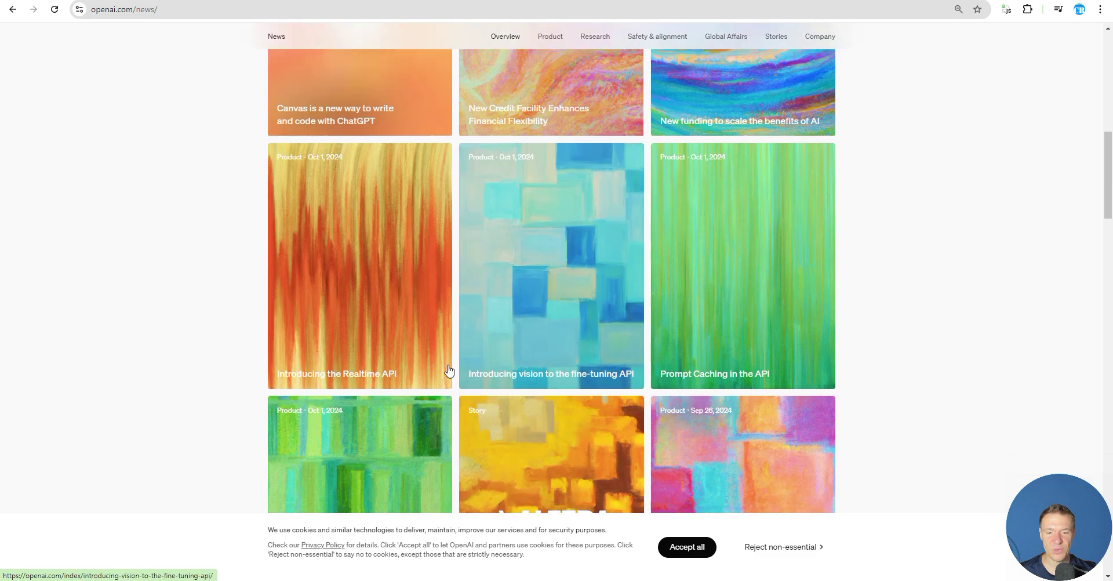
scroll(373, 339, up, 2)
scroll(343, 285, up, 2)
scroll(785, 248, down, 2)
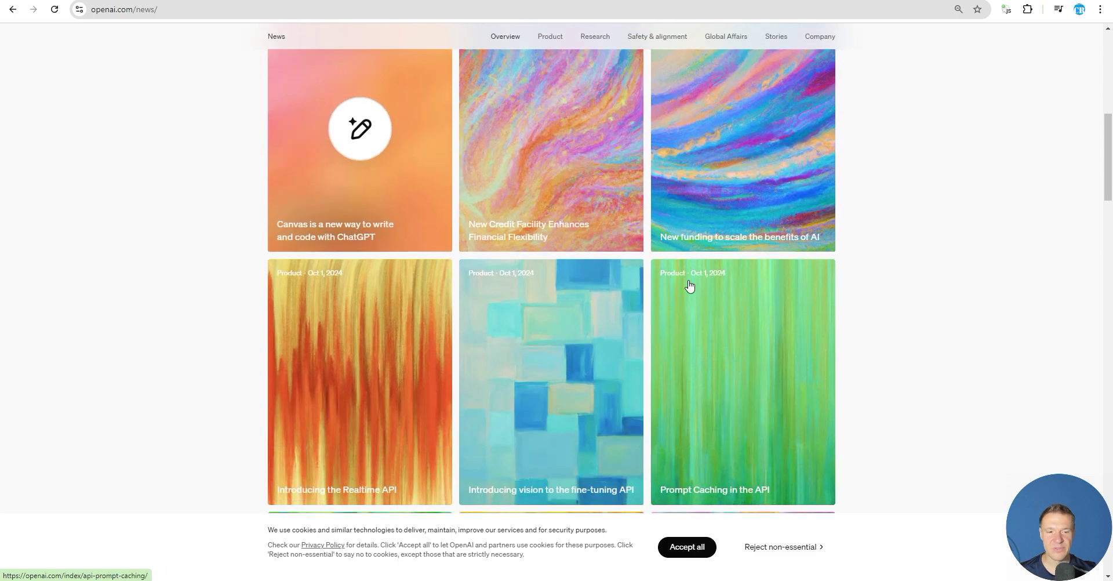
scroll(700, 302, down, 4)
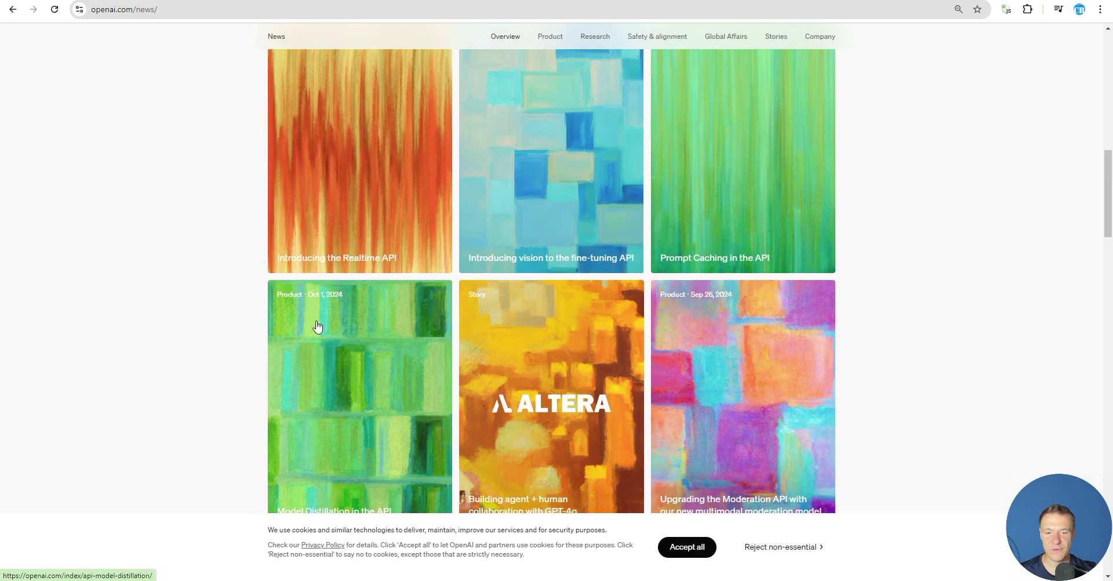
scroll(318, 326, down, 2)
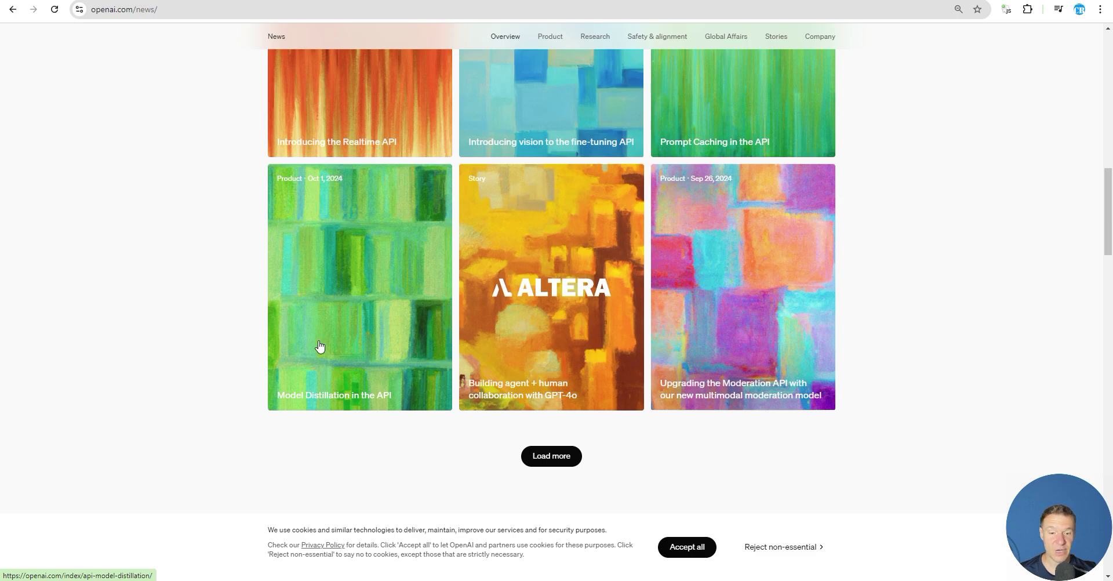
scroll(319, 346, up, 1)
scroll(328, 344, up, 1)
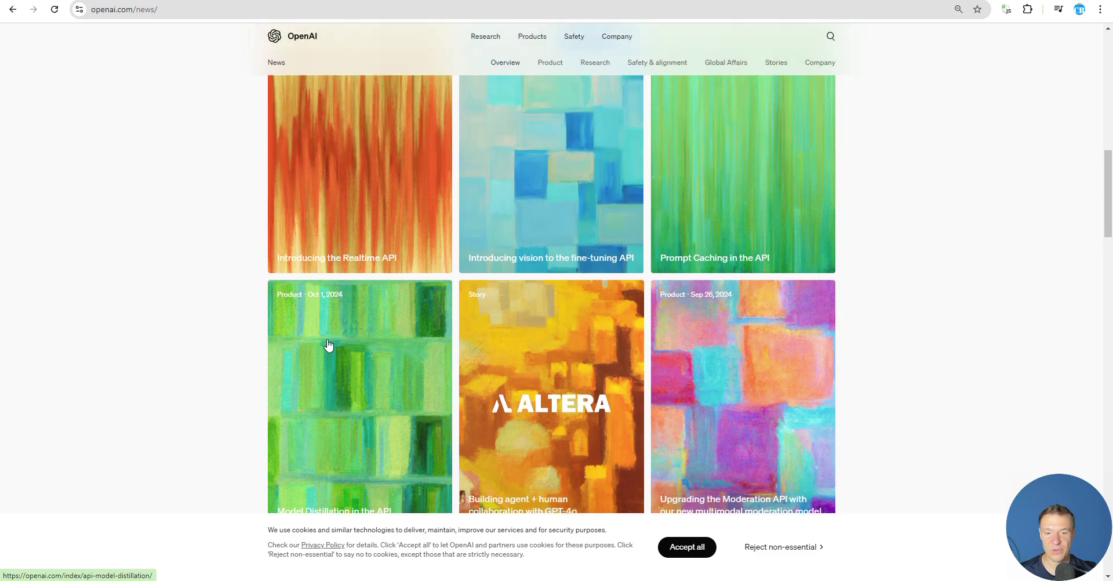
scroll(328, 344, up, 2)
scroll(363, 259, up, 2)
scroll(808, 255, up, 2)
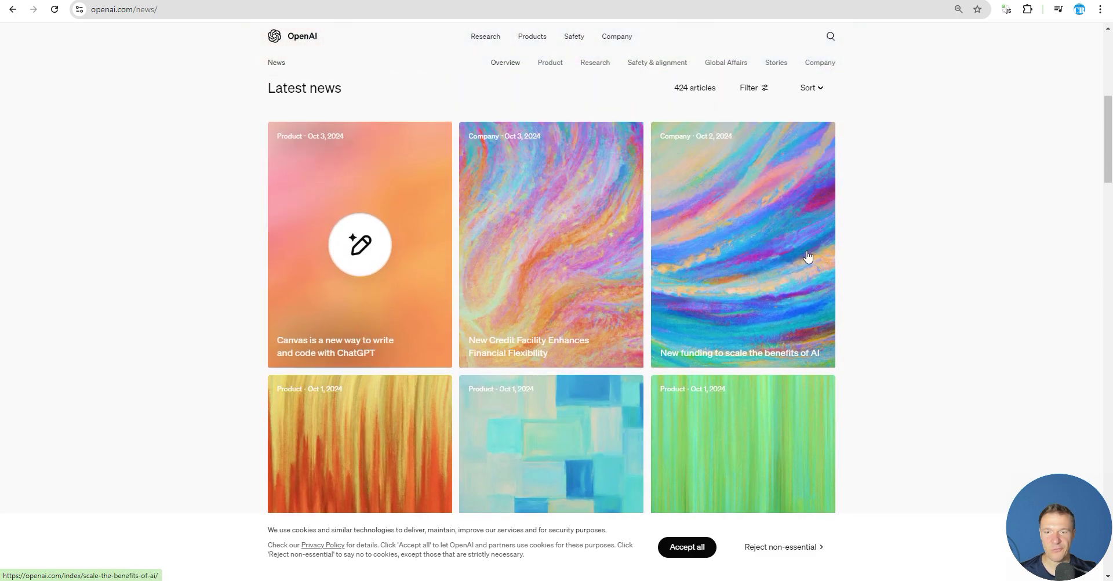
scroll(365, 263, down, 3)
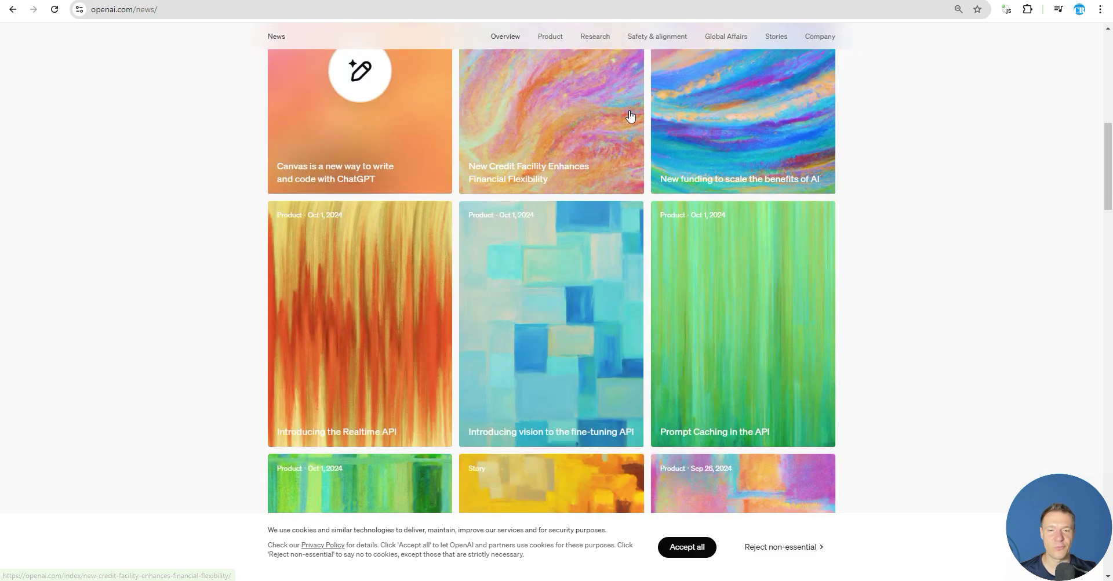
Open the 'Introducing canvas' article card from the news listing.
click(429, 105)
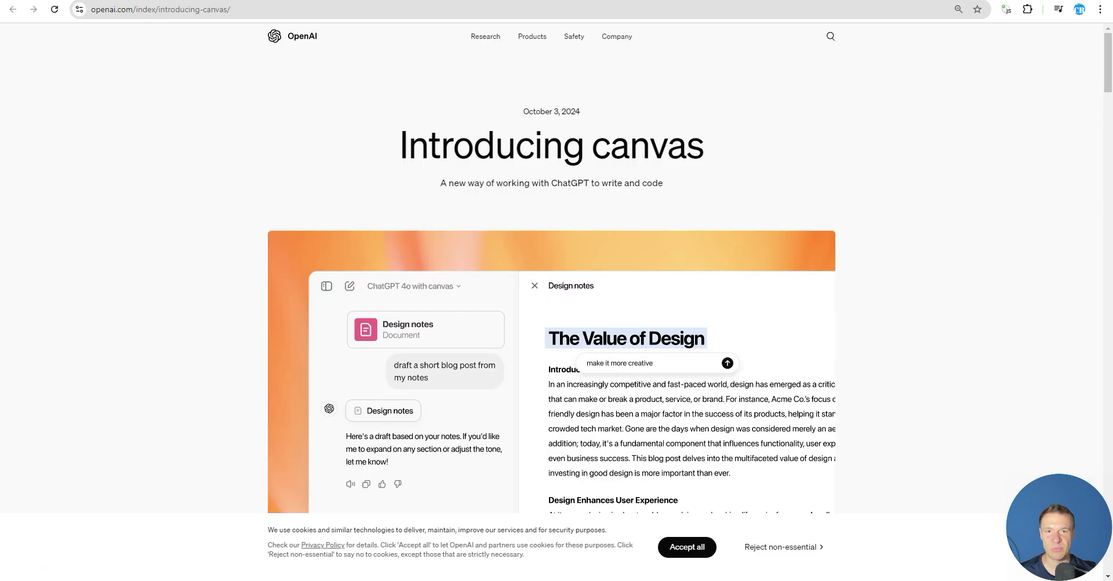